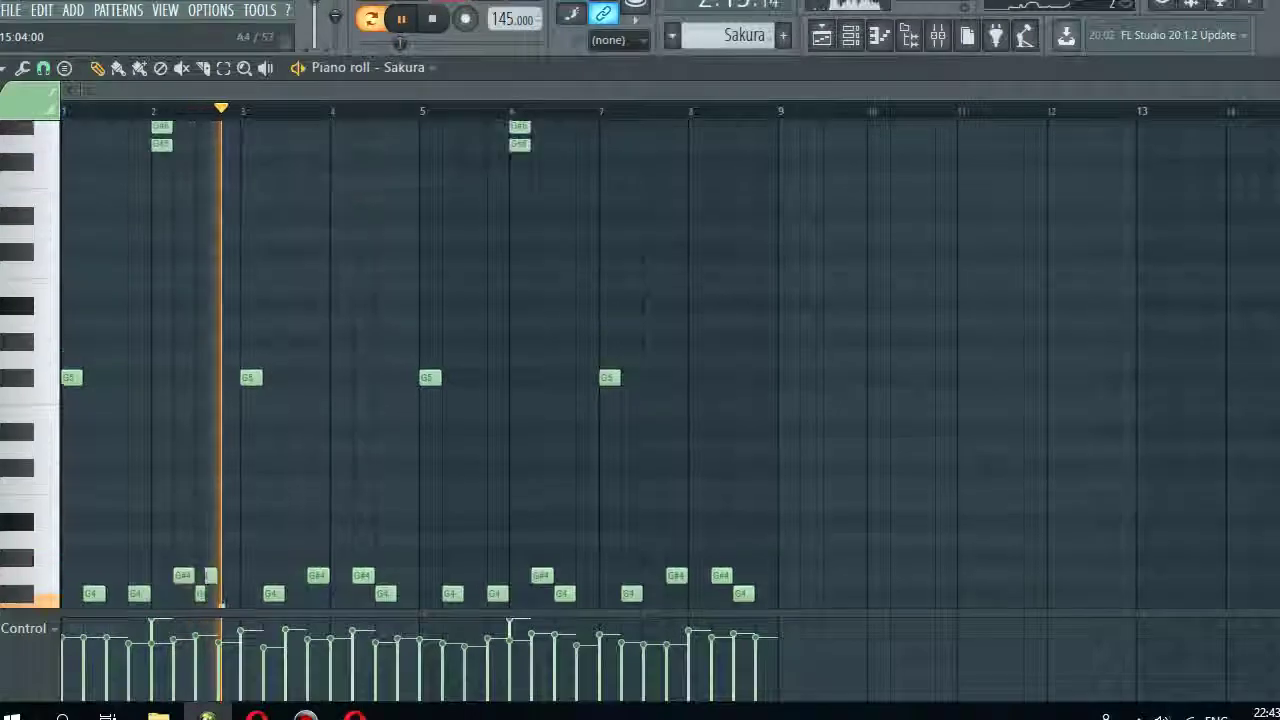
- Look through the high and low notes of the Sakura melody in the piano roll during playback
scroll(640, 360, "down", 3)
scroll(640, 360, "up", 8)
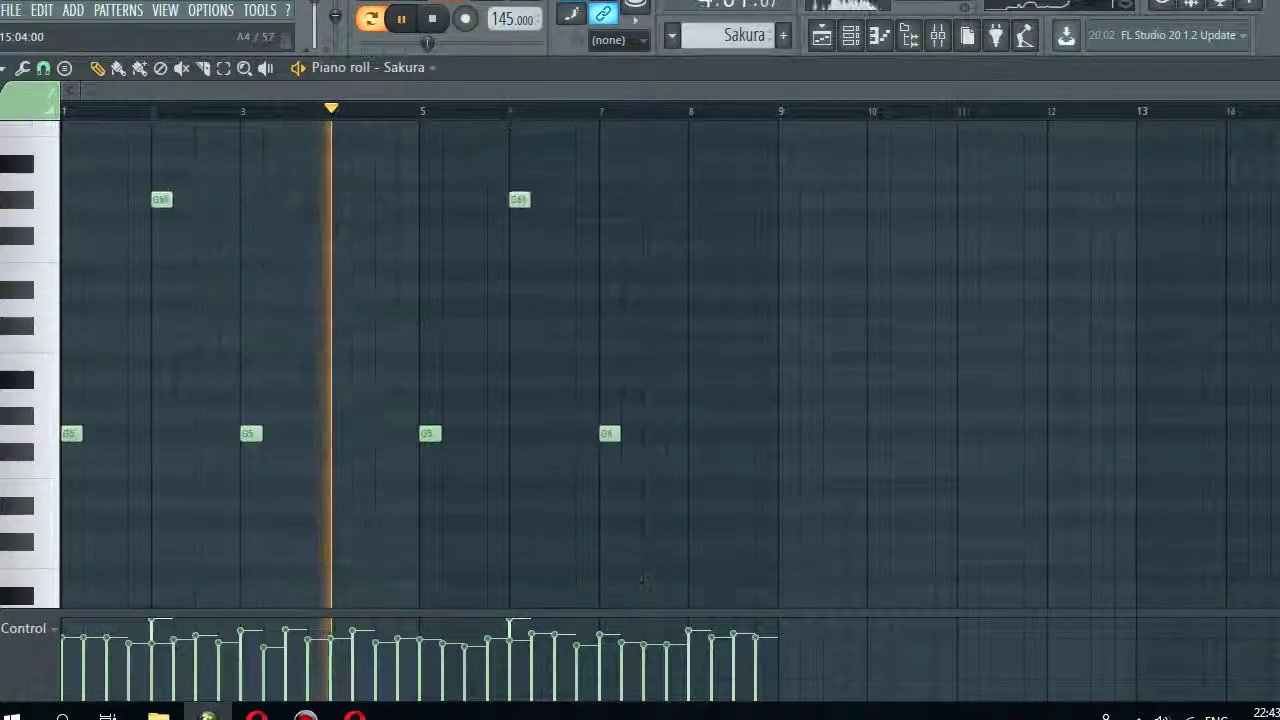
scroll(640, 360, "down", 3)
scroll(640, 360, "down", 4)
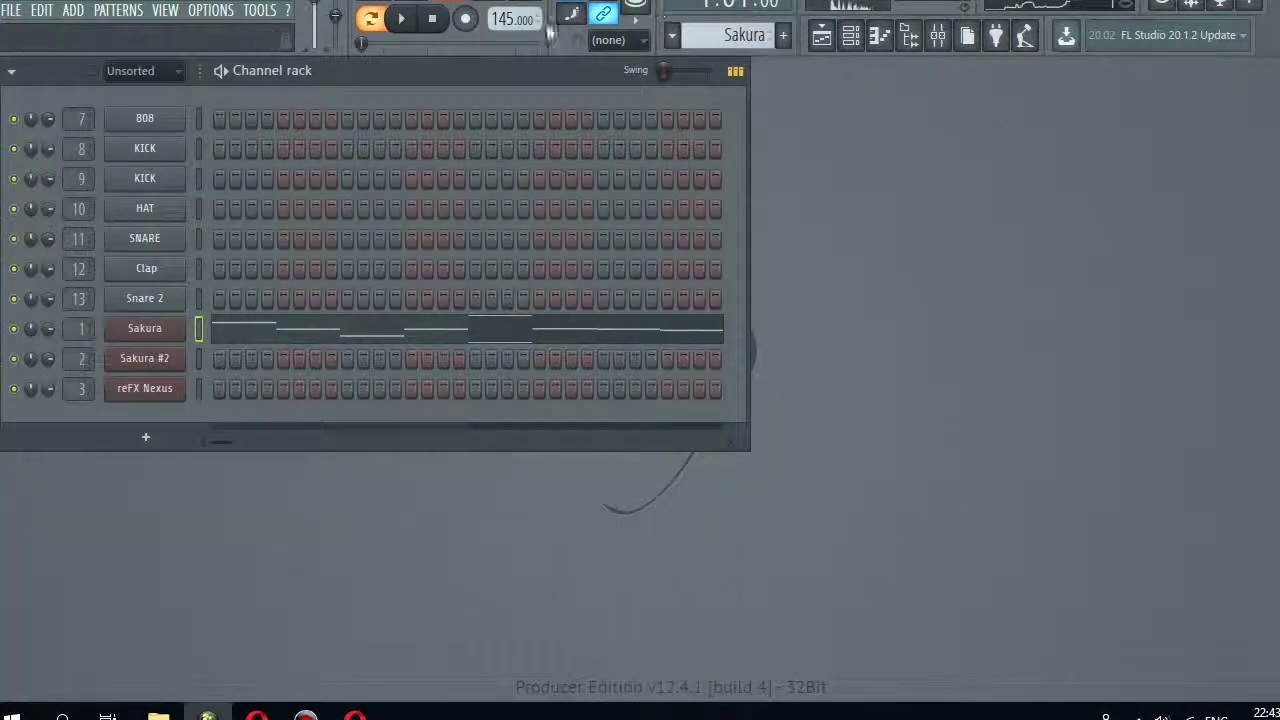
- Switch to the Sakura #2 pattern, view its notes in the piano roll and play part of it back
scroll(740, 38, "down", 1)
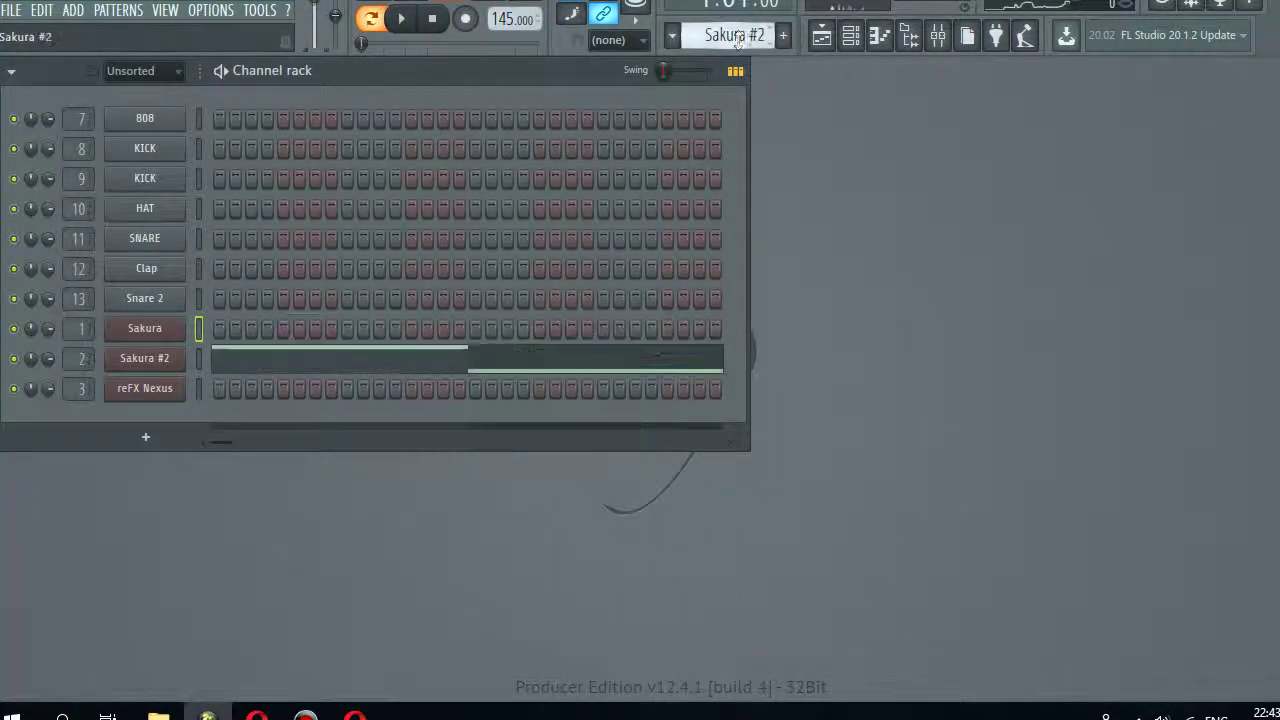
left_click(417, 360)
scroll(640, 360, "up", 5)
key("space")
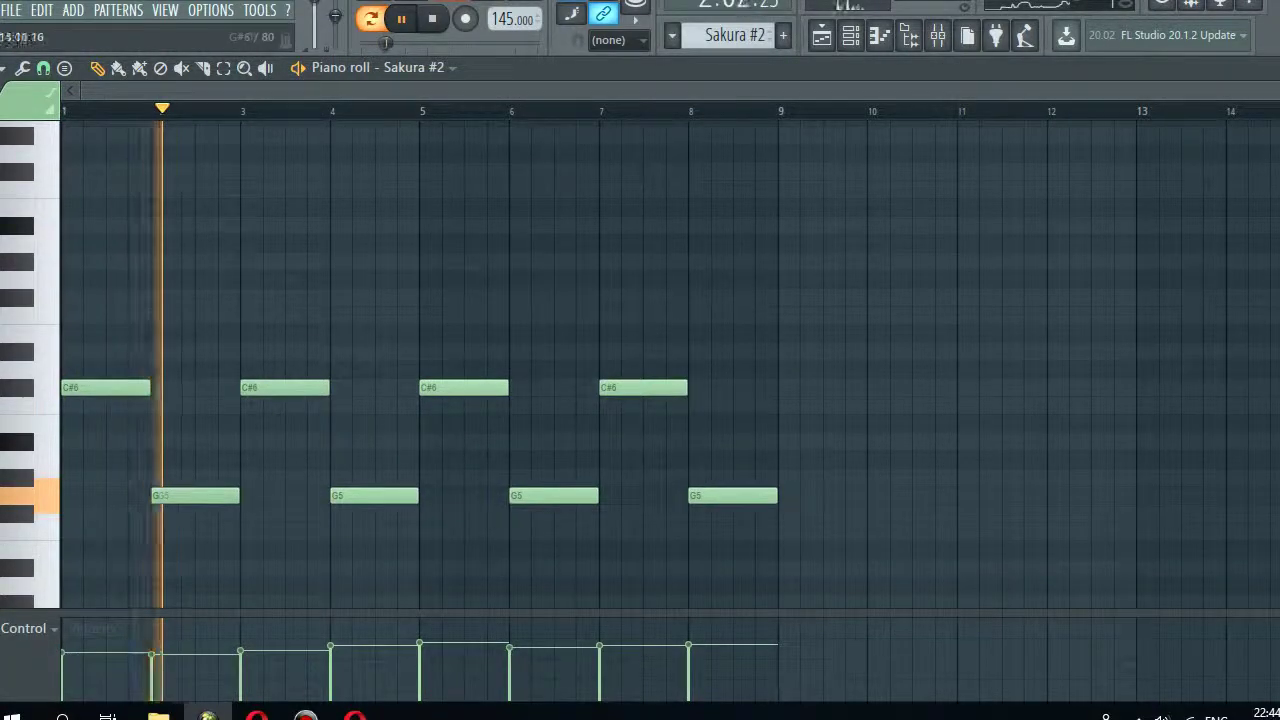
key("space")
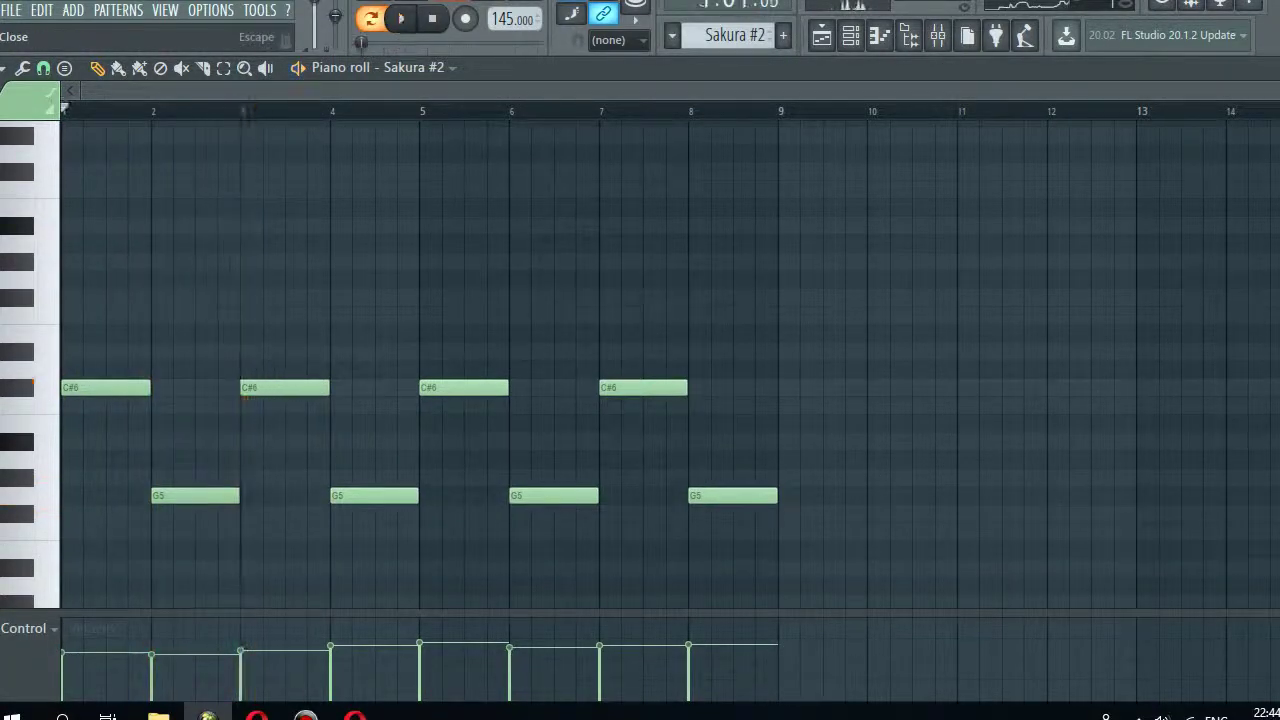
- View the instrument presets loaded on the Sakura #2 and reFX Nexus channels, closing each plugin window
key("Escape")
left_click(126, 355)
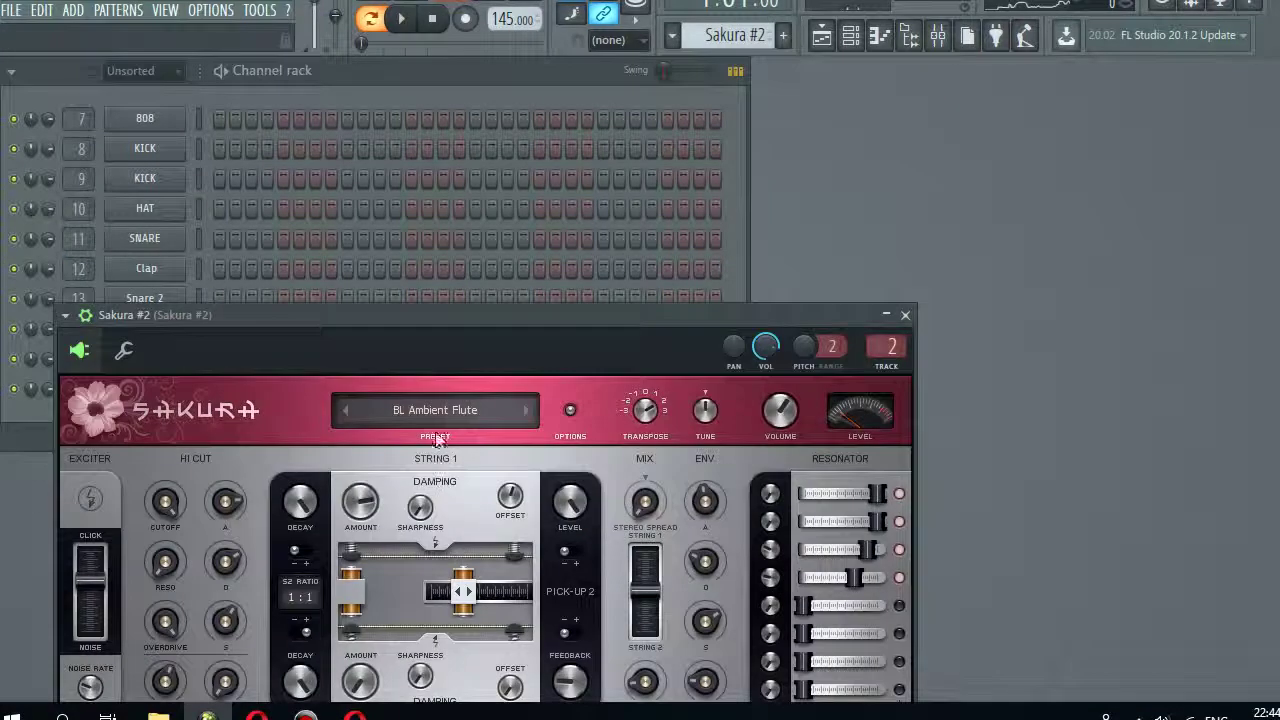
key("Escape")
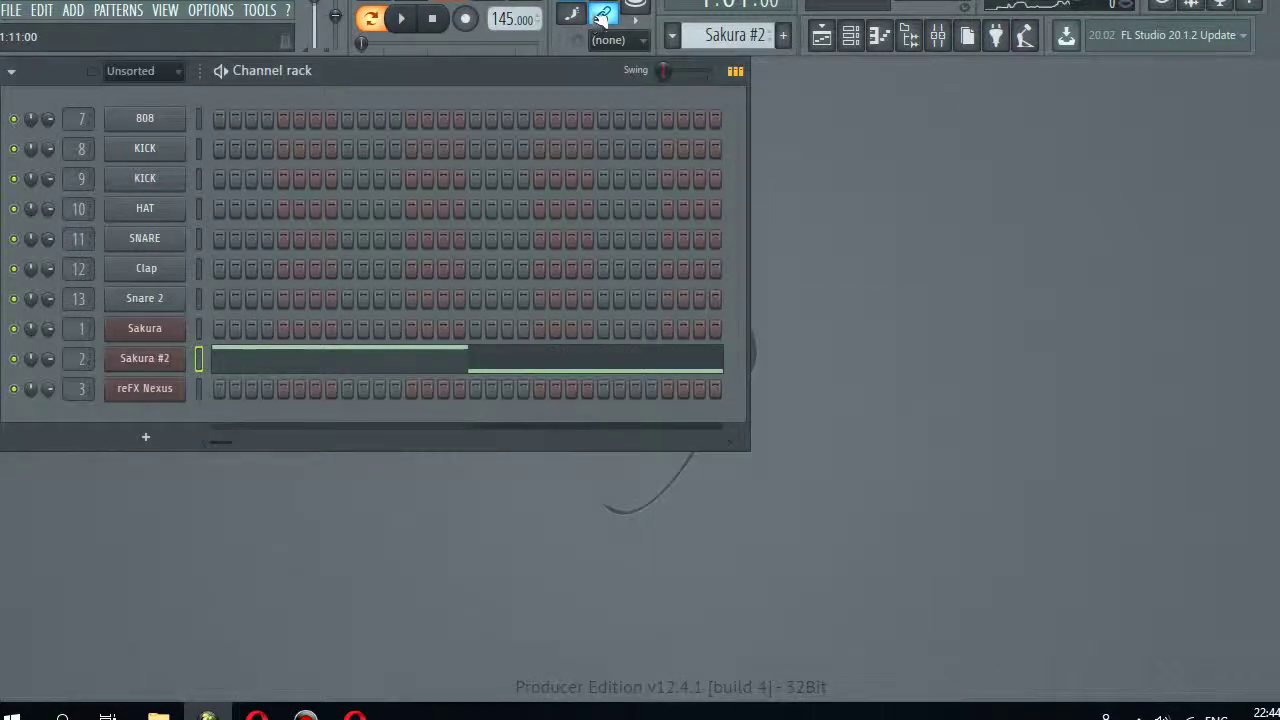
left_click(146, 394)
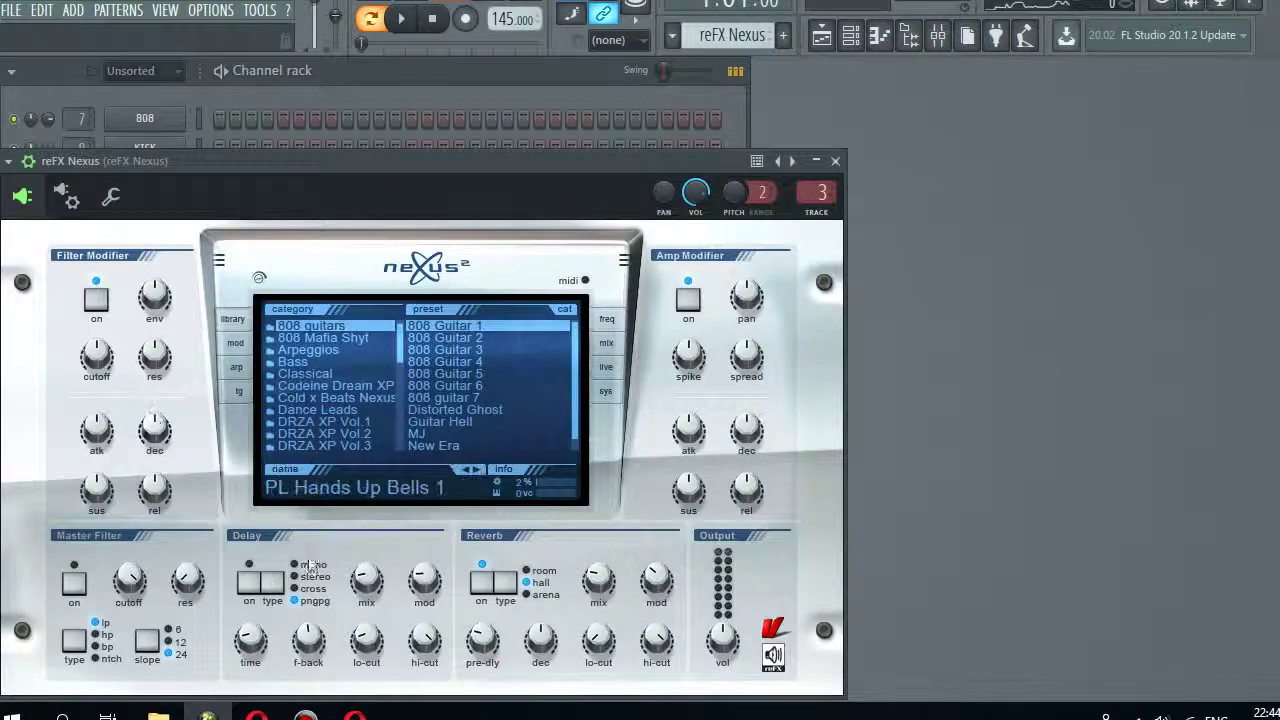
left_click(835, 161)
- Play the reFX Nexus pattern in the piano roll, examine its upper and lower notes, and stop playback
left_click(420, 395)
key("space")
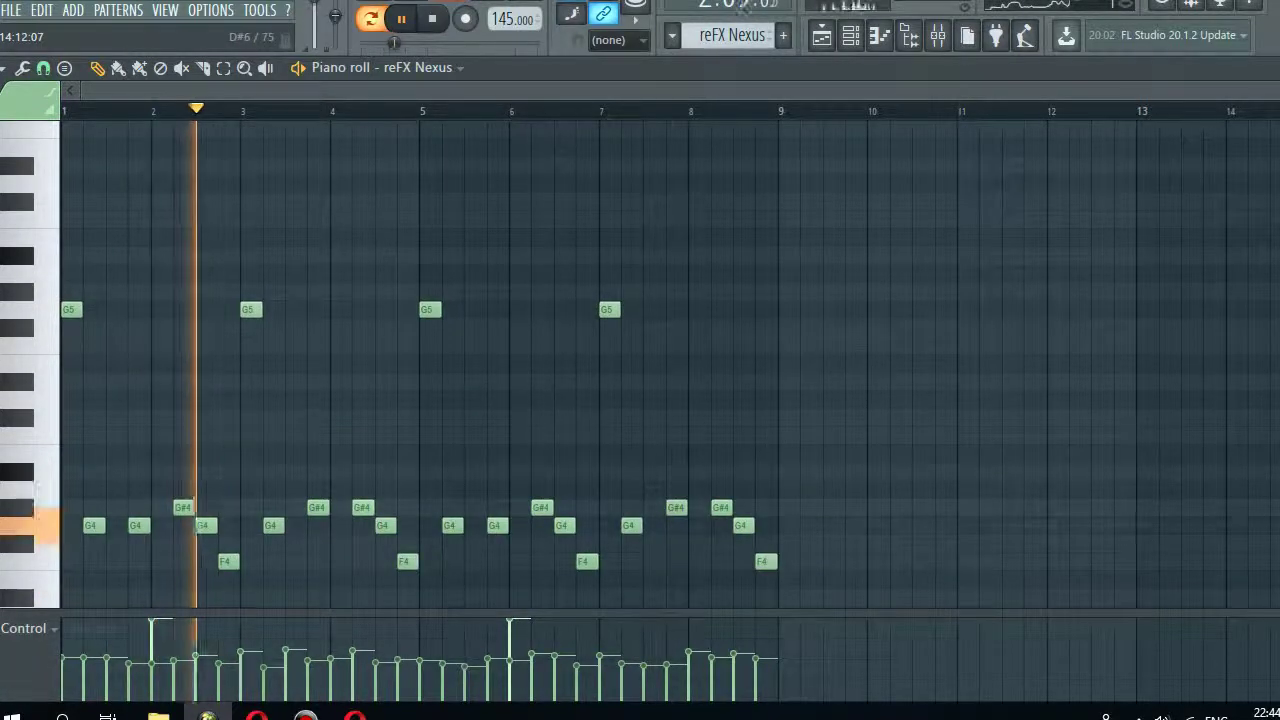
scroll(640, 360, "down", 4)
scroll(640, 360, "down", 2)
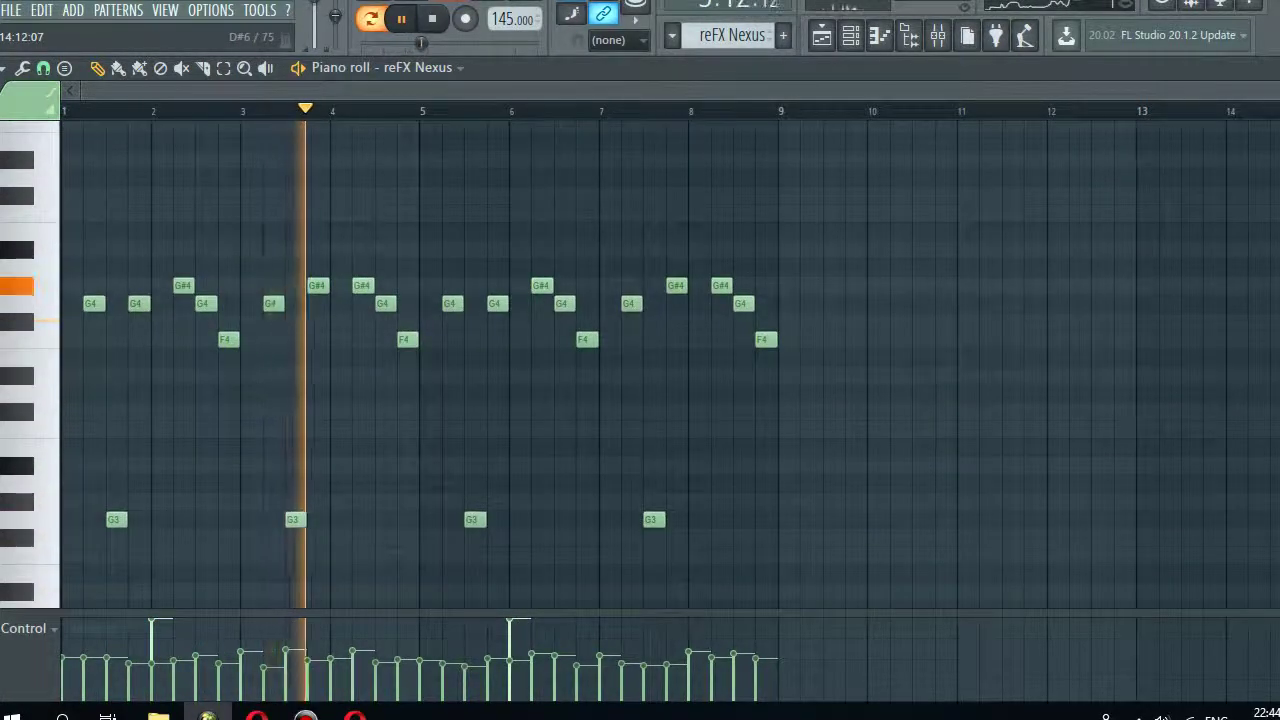
scroll(640, 360, "up", 4)
key("F7")
key("space")
- Switch to the Red Dist 808 (D#) pattern and play back the 808 notes in the piano roll
scroll(740, 35, "up", 9)
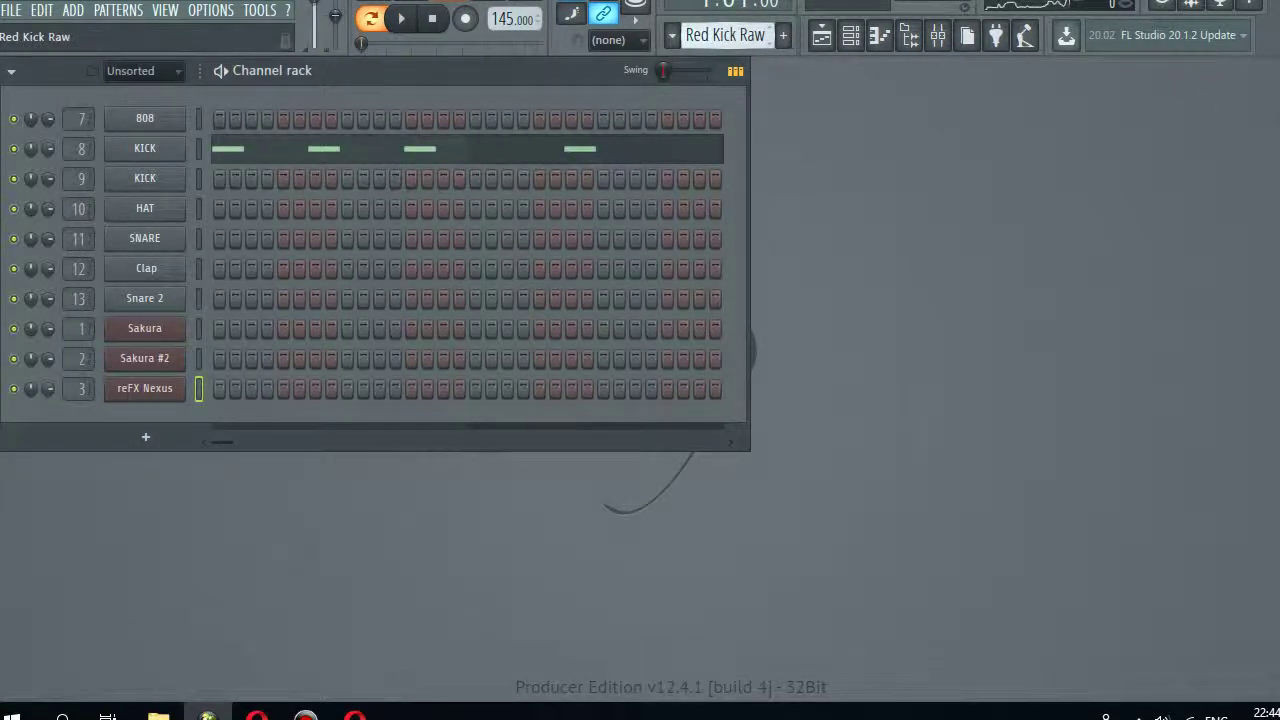
right_click(150, 120)
left_click(215, 120)
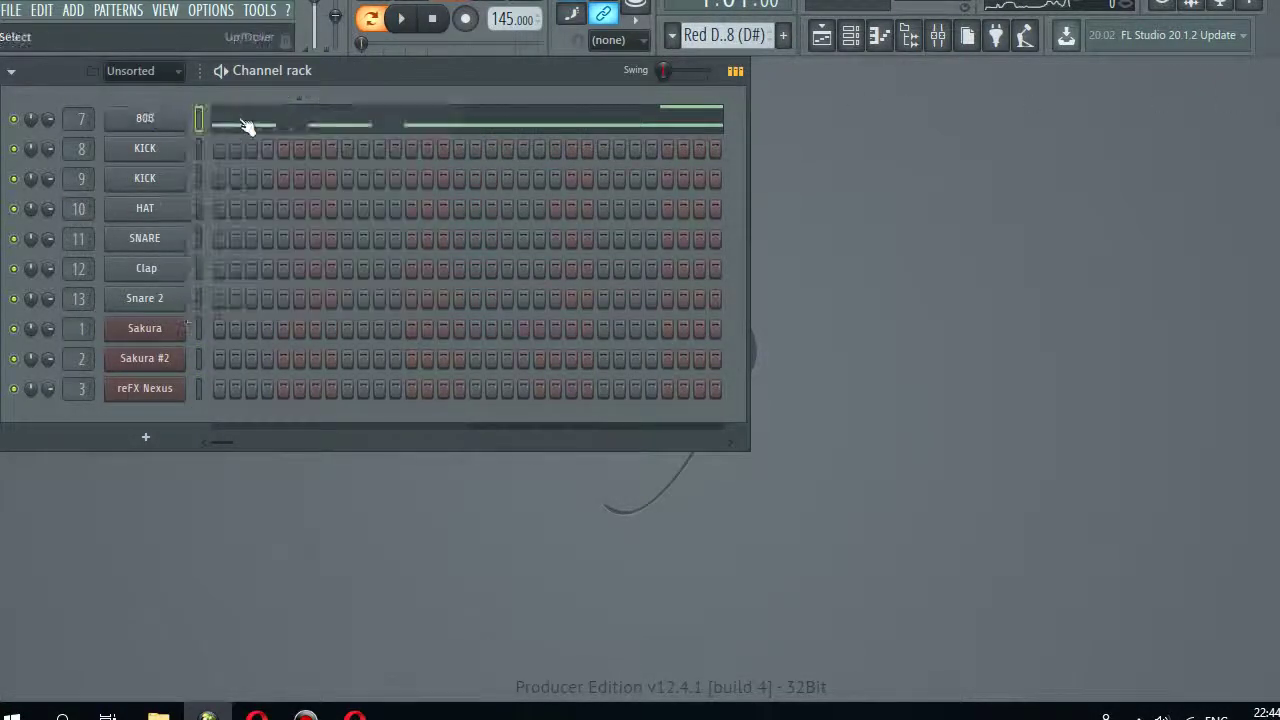
key("space")
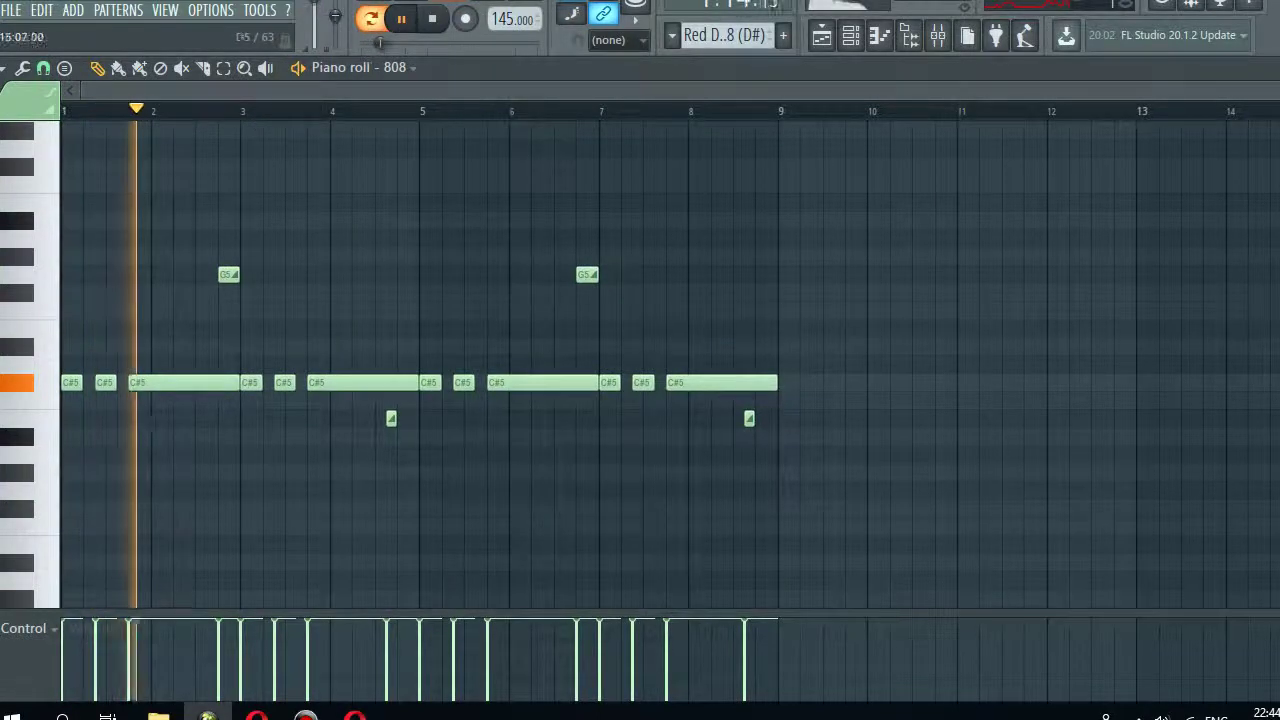
scroll(1265, 416, "up", 1)
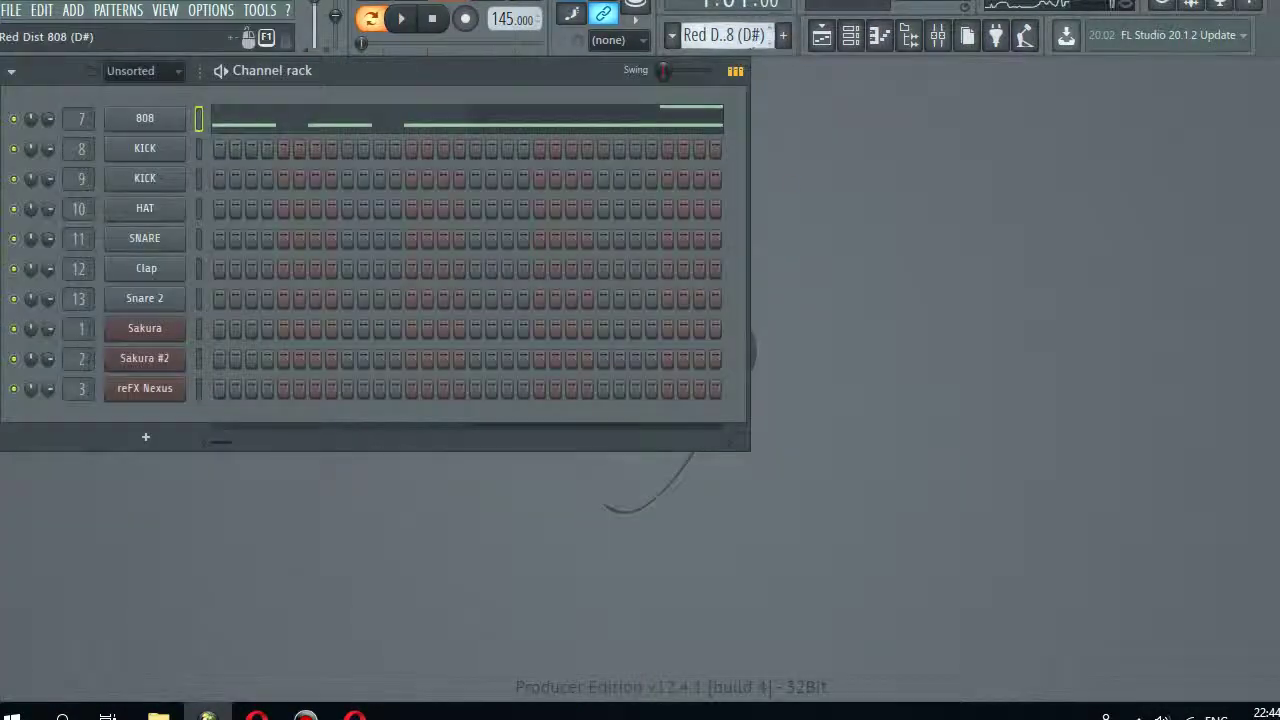
- Step through the kick patterns to Red Kiki Hat and play back its notes in the piano roll
key("Down")
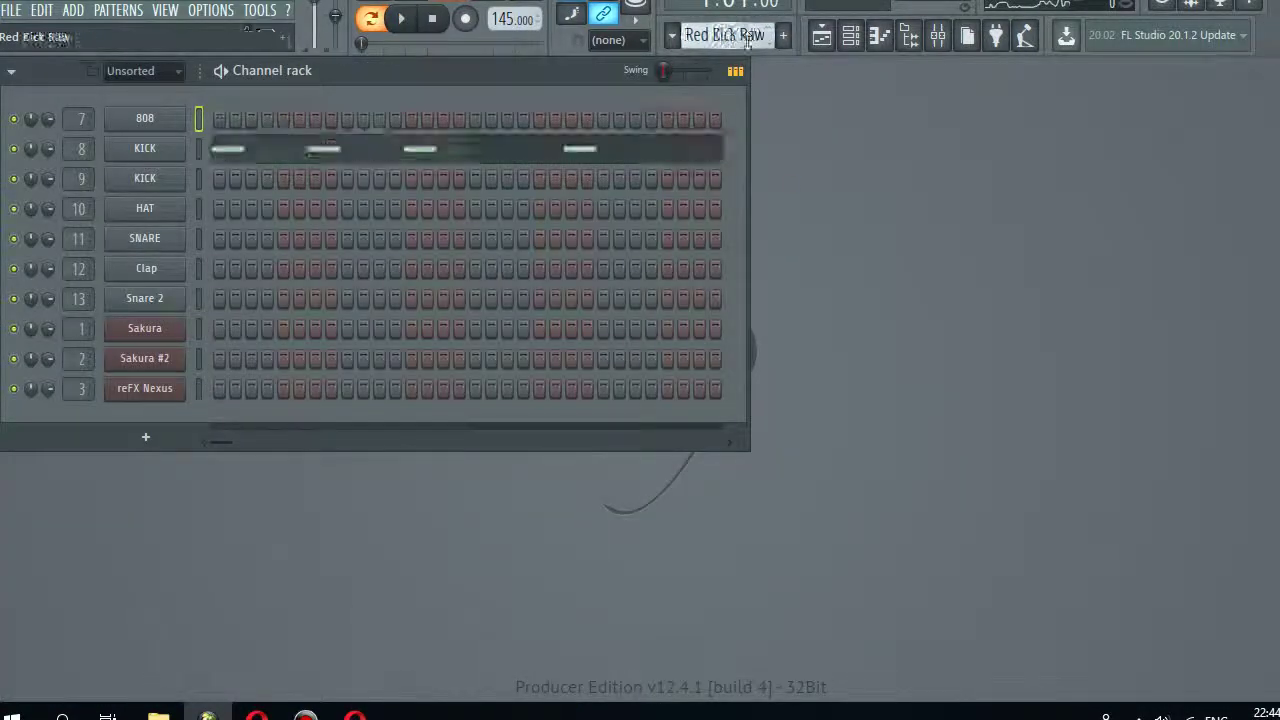
key("Down")
scroll(735, 38, "down", 1)
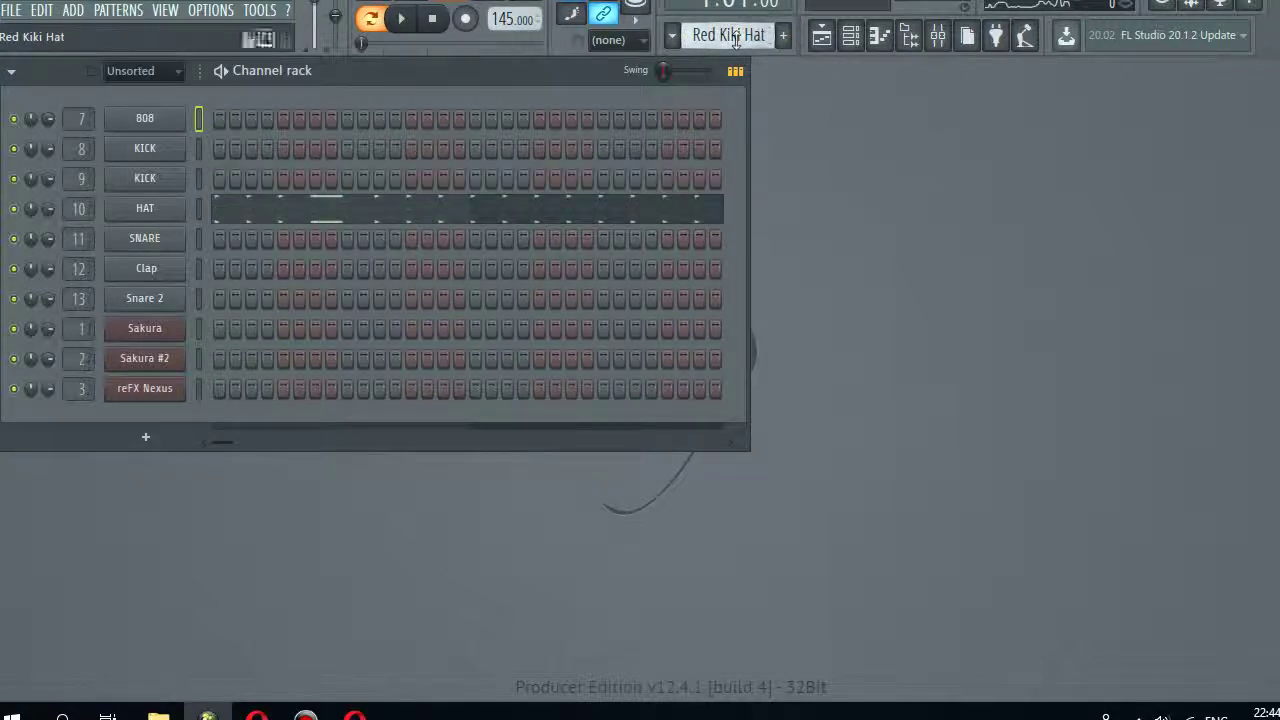
left_click(551, 222)
key("space")
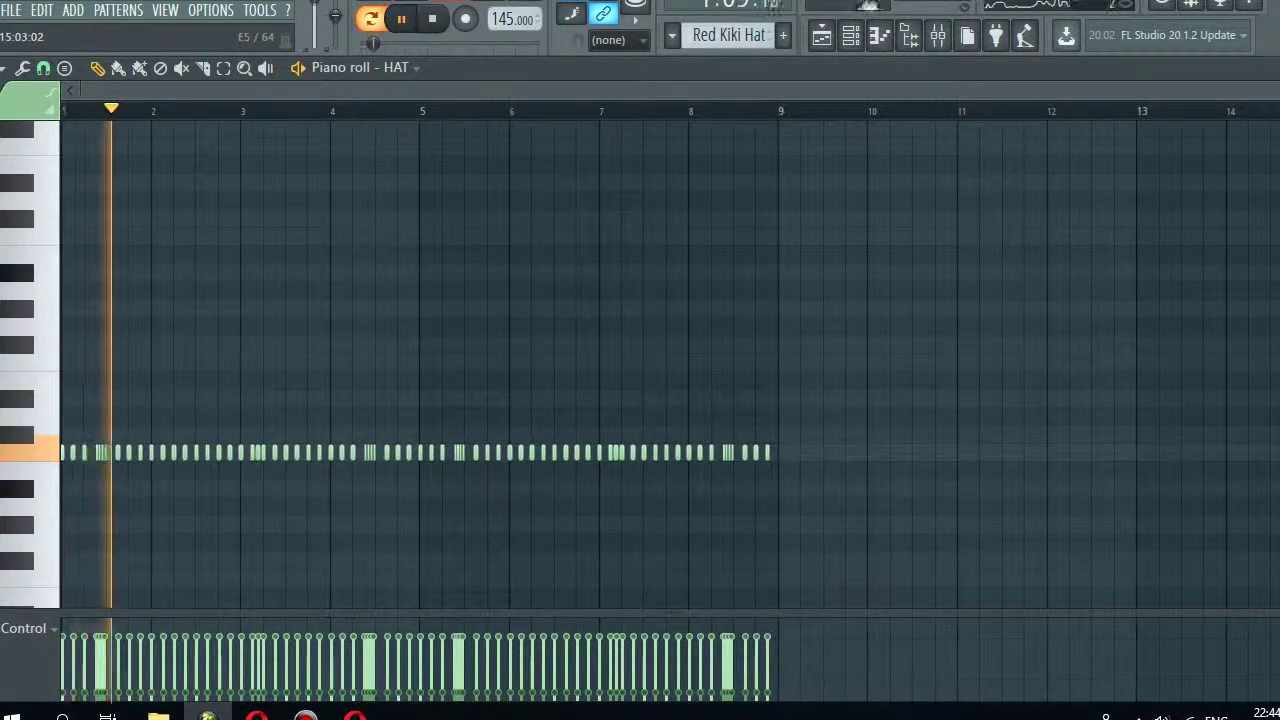
scroll(640, 360, "down", 1)
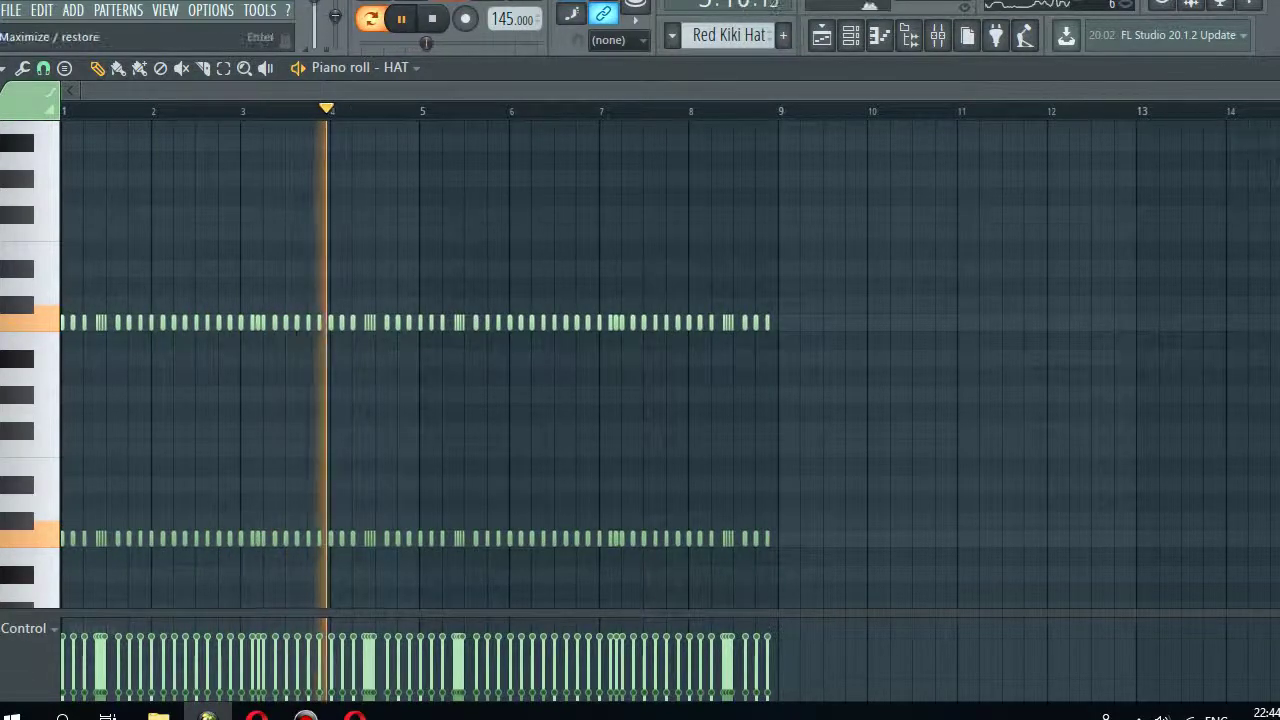
key("F7")
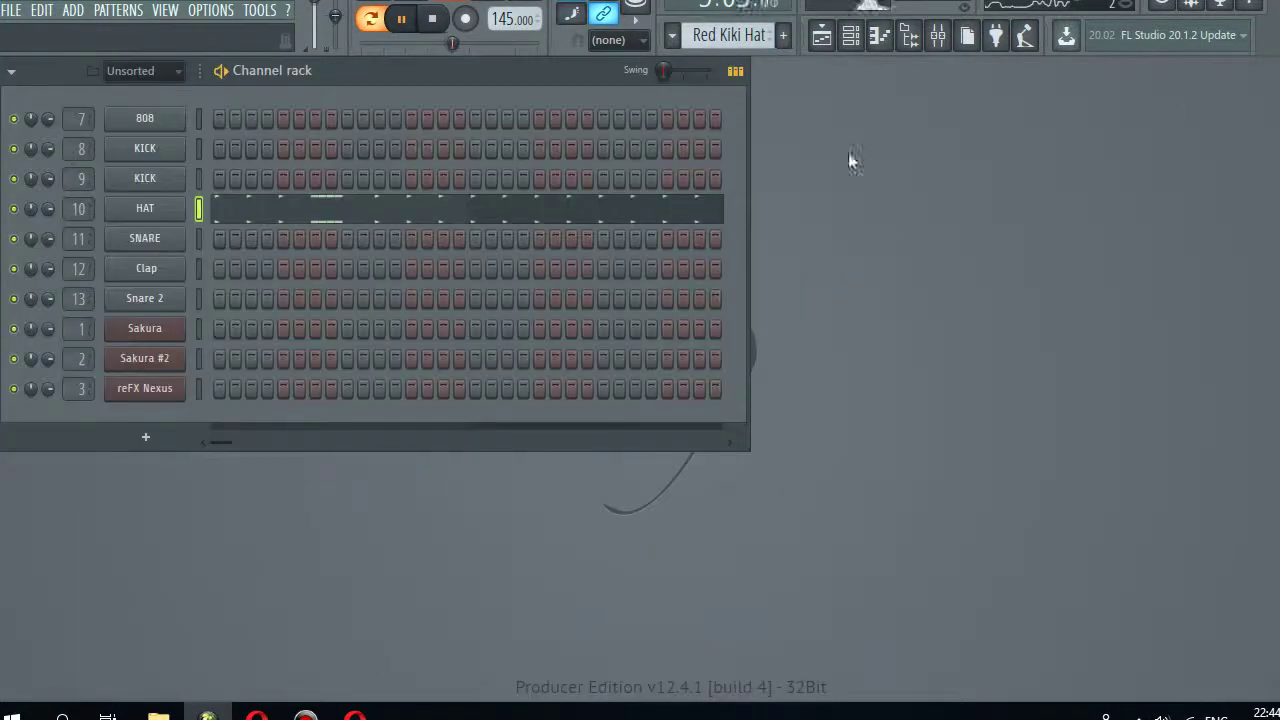
- Step through the snare and Red Clap Hard patterns to the Red Snare LoFi pattern in the channel rack
scroll(700, 36, "down", 2)
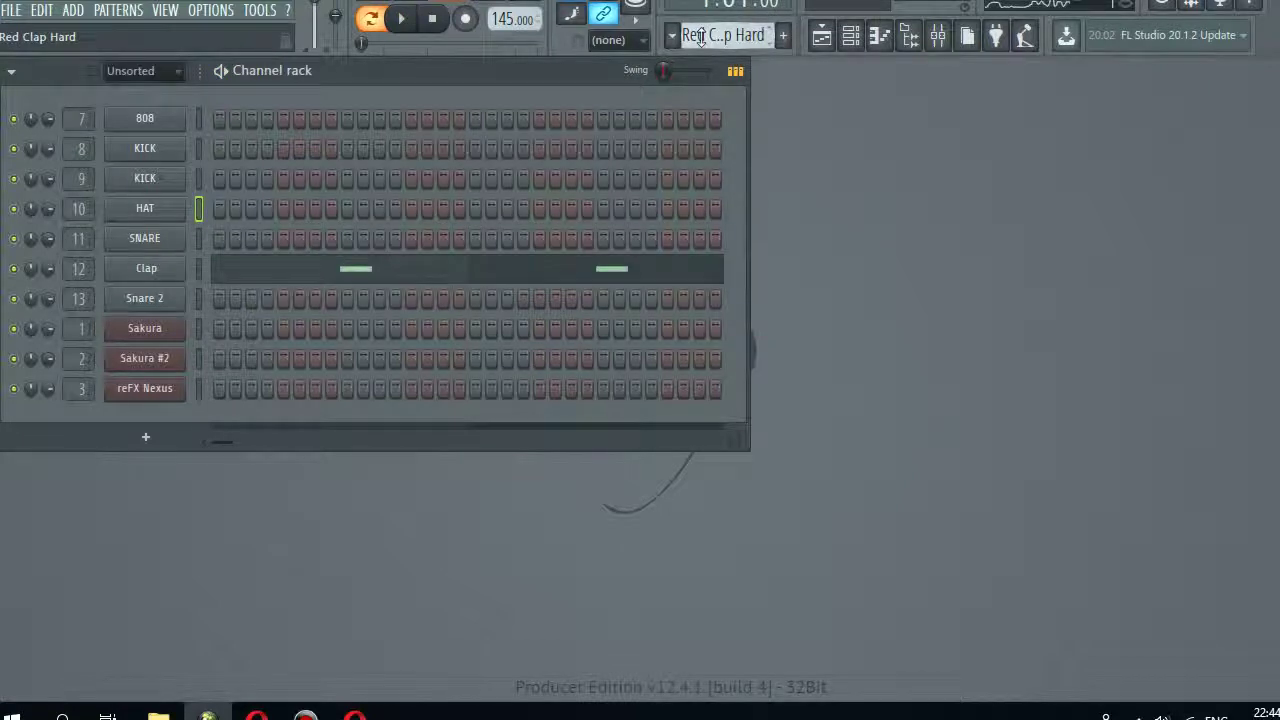
scroll(701, 37, "up", 1)
scroll(701, 37, "down", 2)
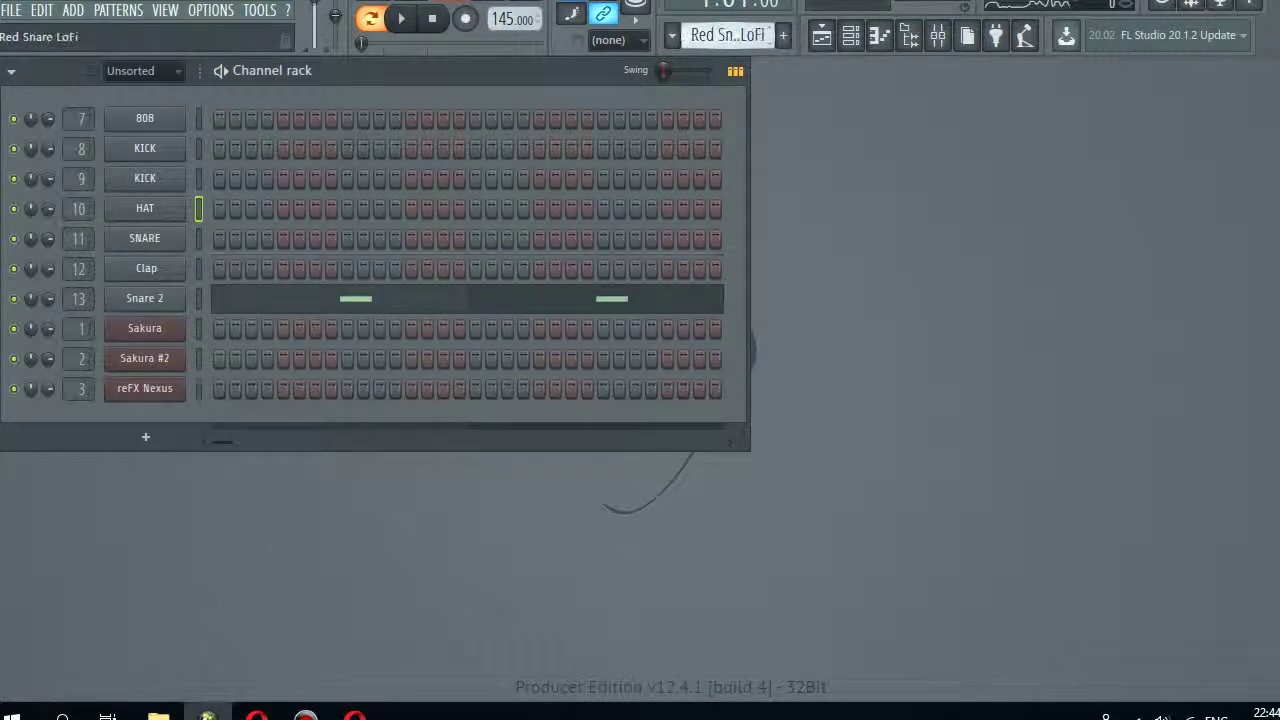
- Show the playlist and view the song arrangement from track 1
left_click(852, 38)
left_click(821, 36)
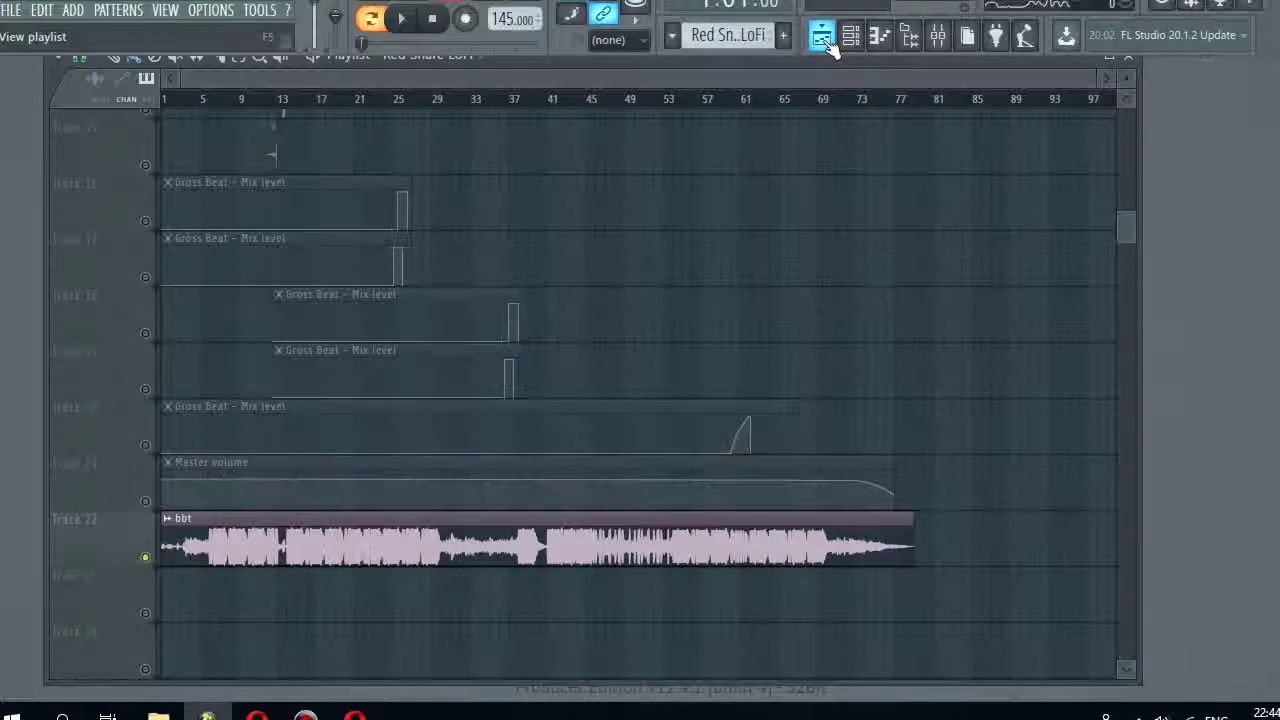
left_click_drag(1129, 235, 855, 80)
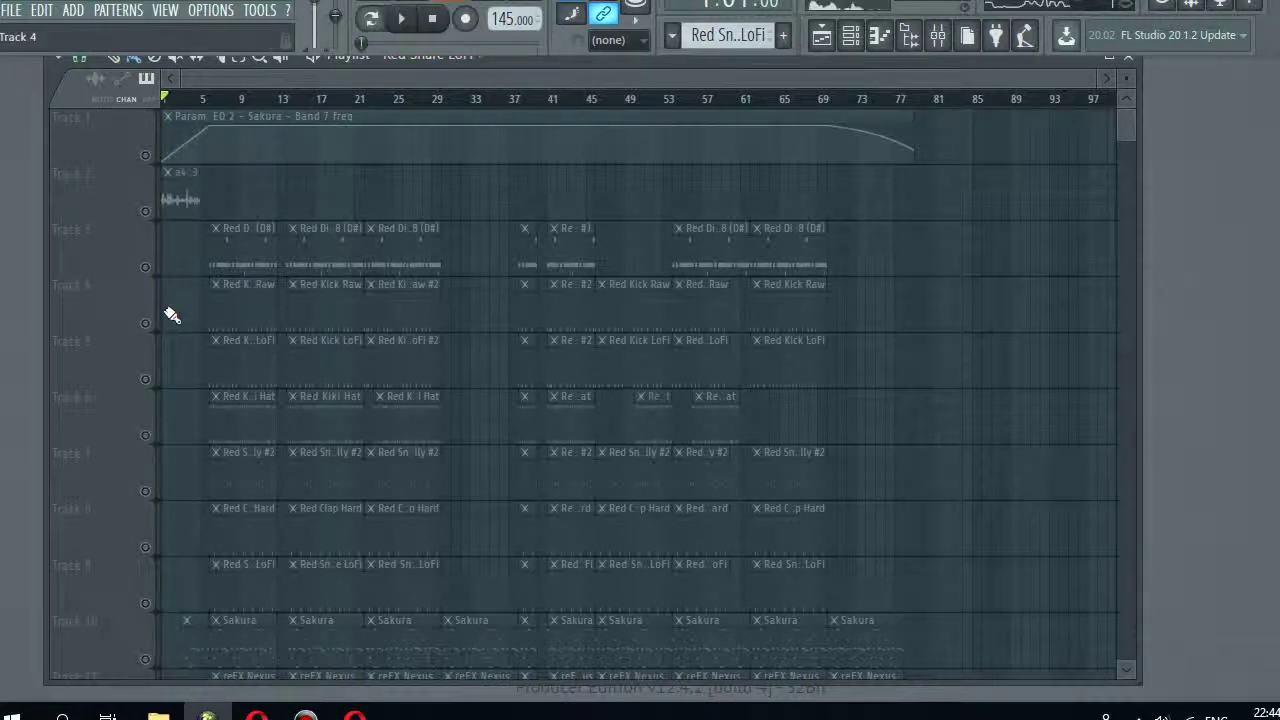
- Re-enable all the playlist tracks, mute the bbt audio on track 22, and play the arrangement from the start
scroll(1129, 155, "down", 5)
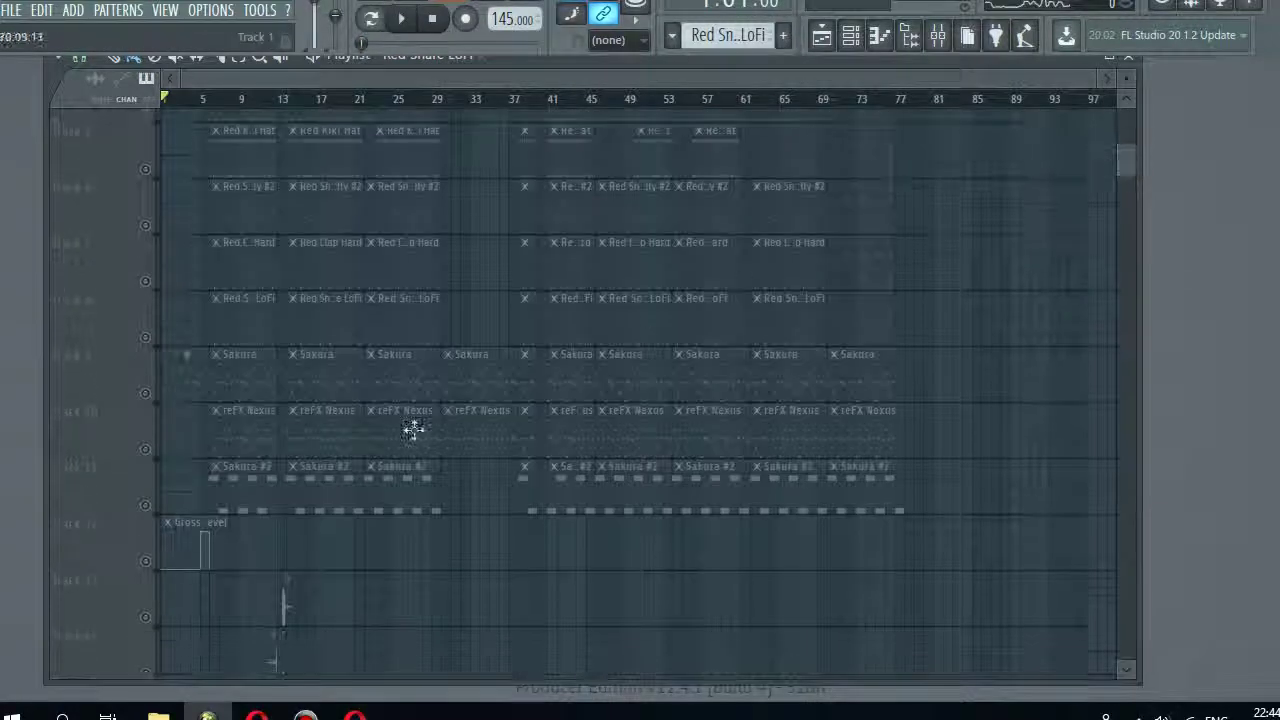
left_click(147, 505, "ctrl")
scroll(1148, 178, "down", 11)
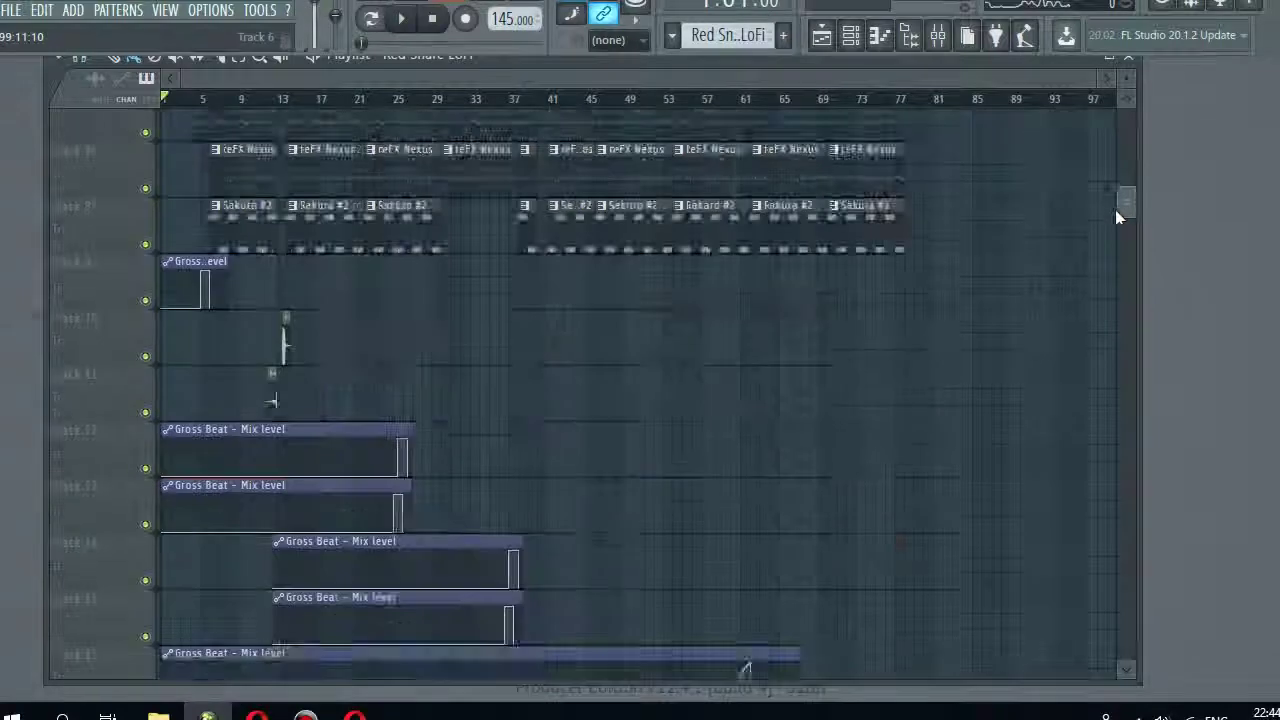
left_click(145, 465)
key("space")
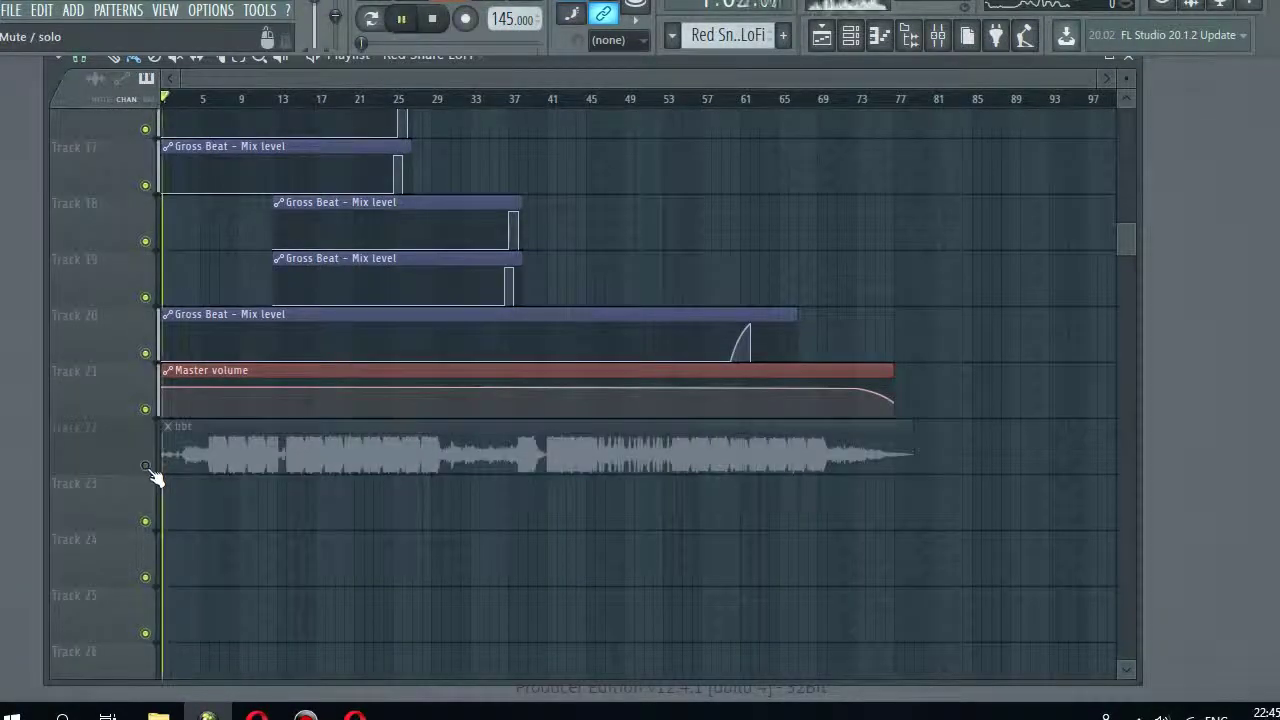
- Select the Master mixer track, compare the sound with its effect slots on and off, and stop playback
left_click(940, 38)
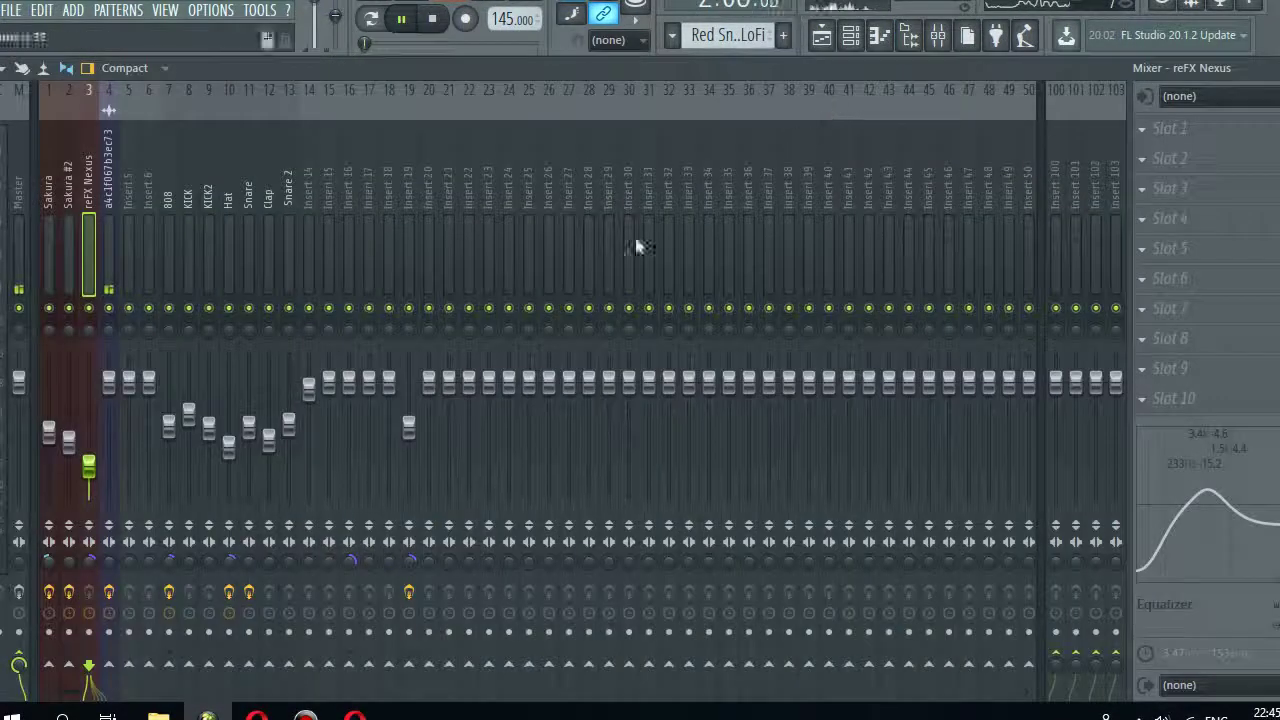
left_click(18, 250)
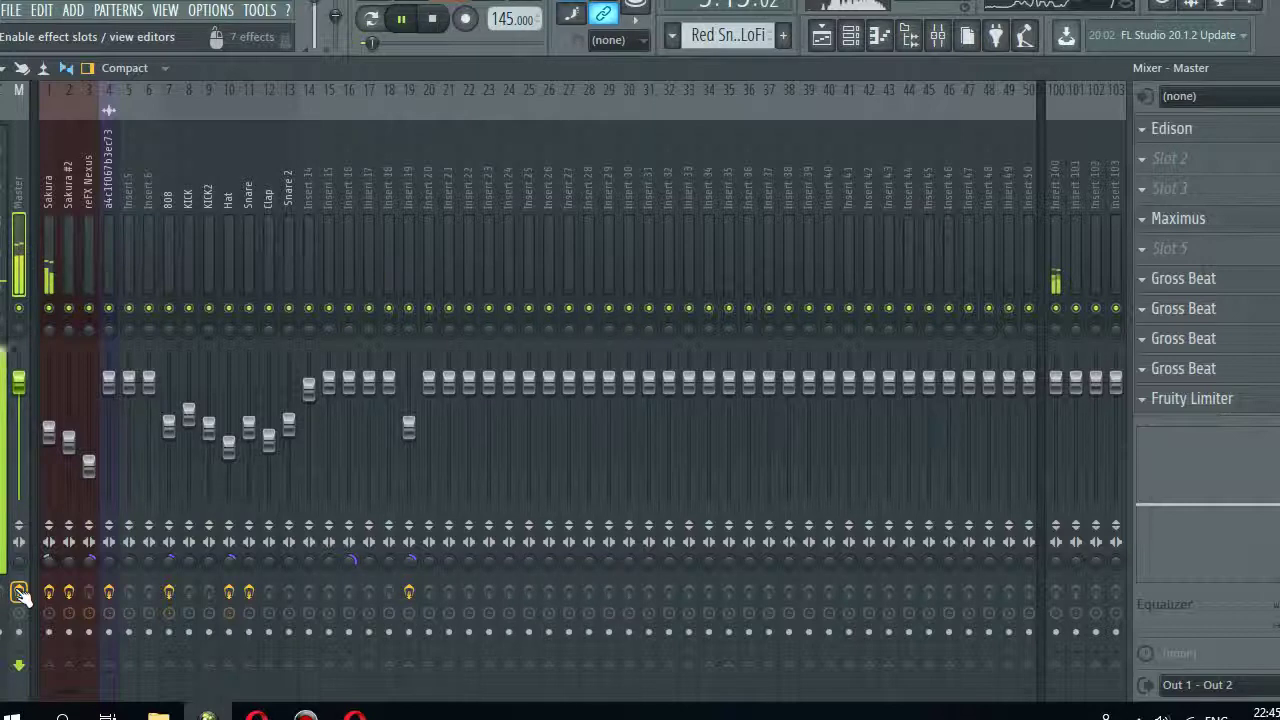
left_click(18, 592)
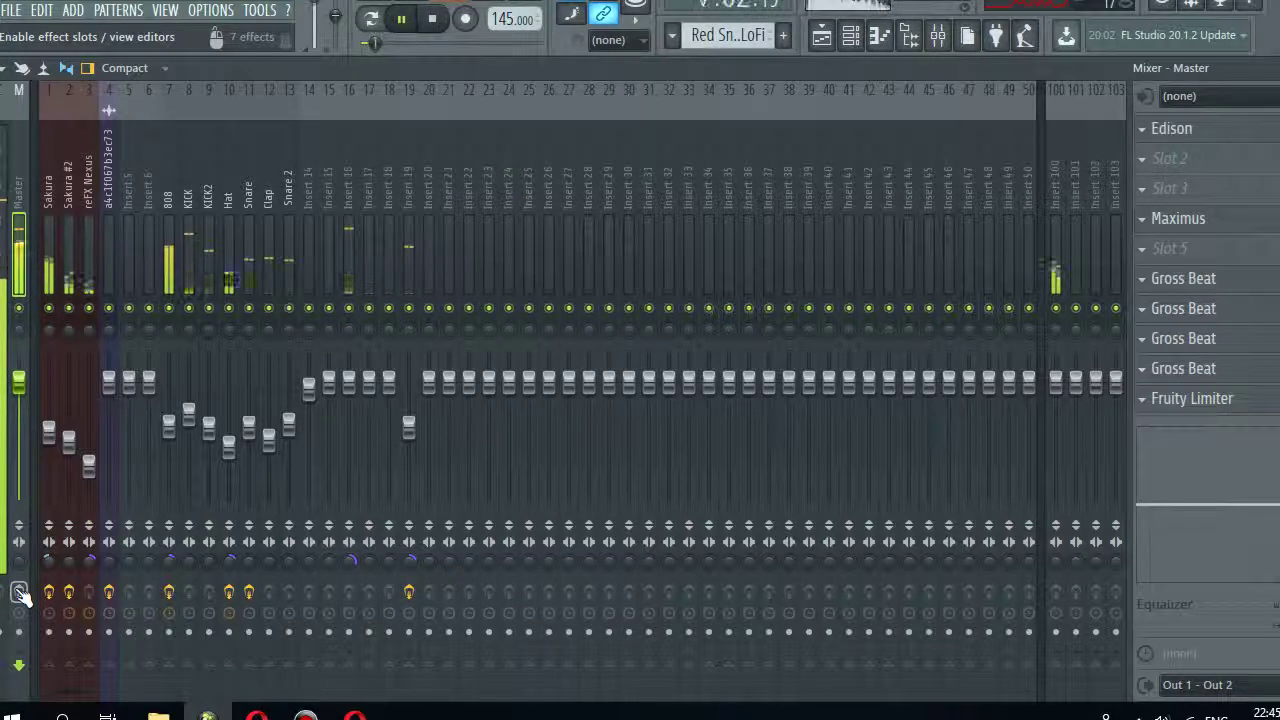
key("space")
key("F9")
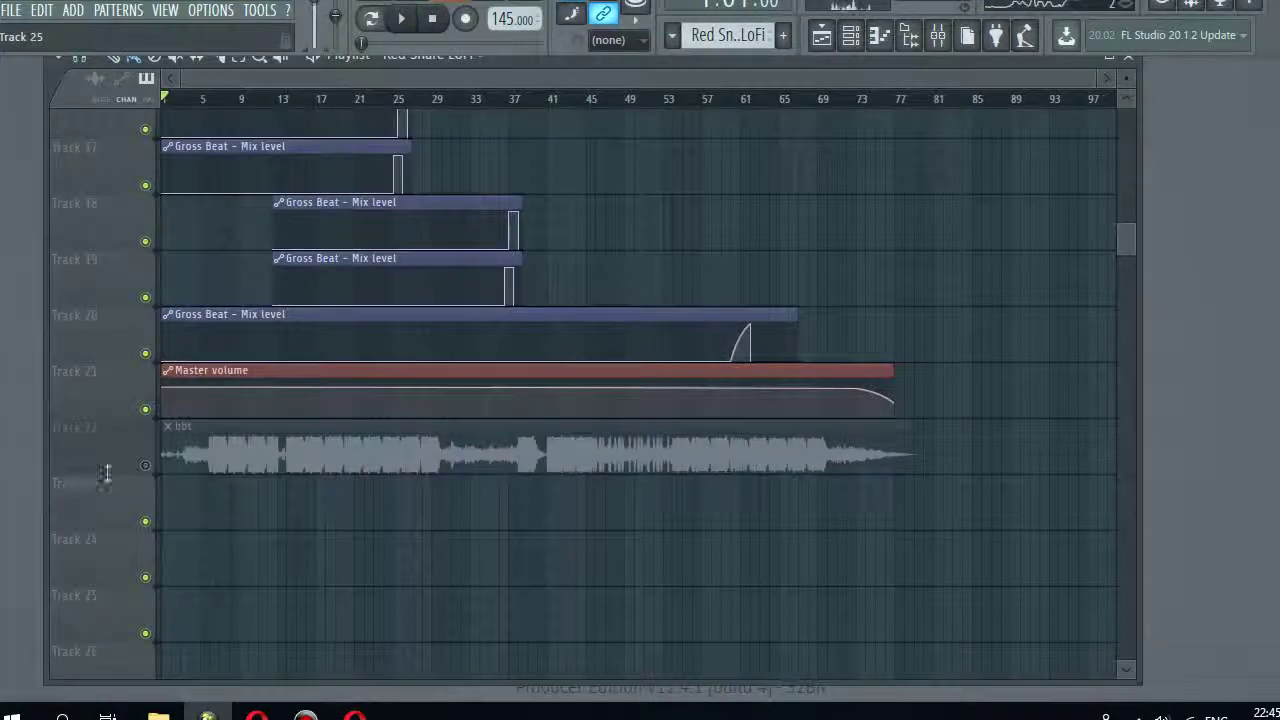
- Solo the bbt audio on track 22 and move its playback to around bar 8
right_click(148, 470)
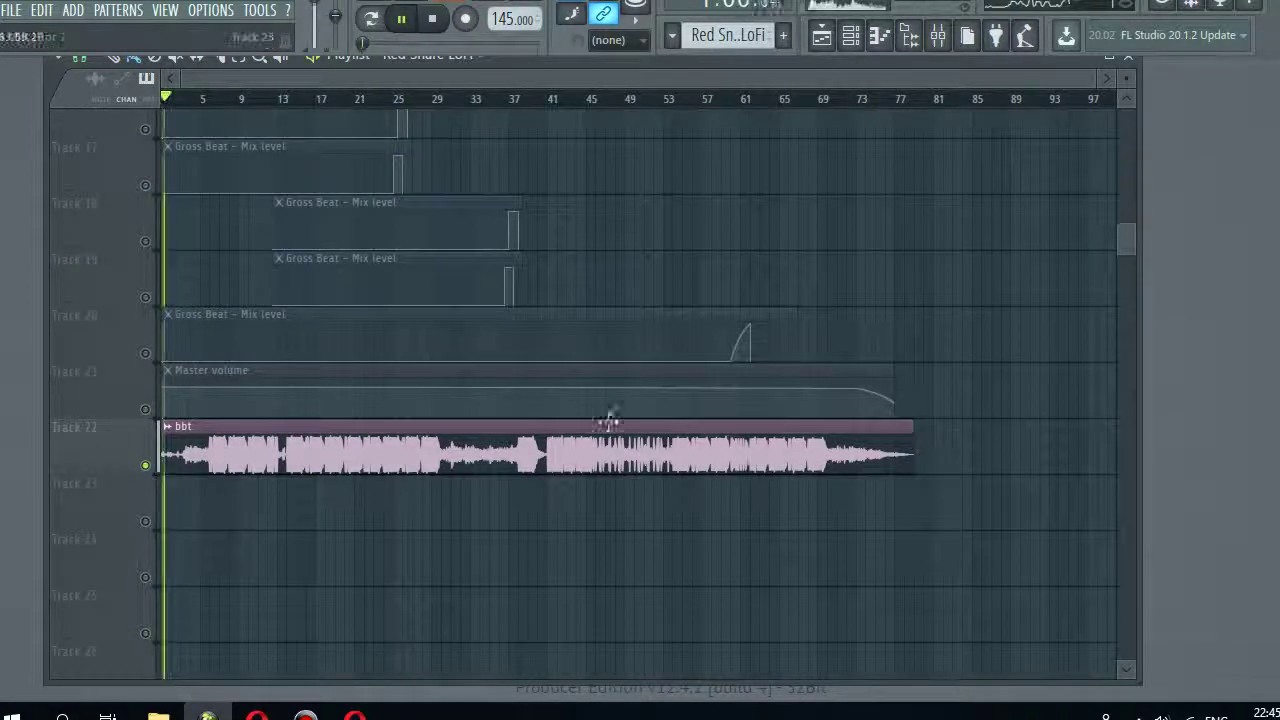
left_click(232, 98)
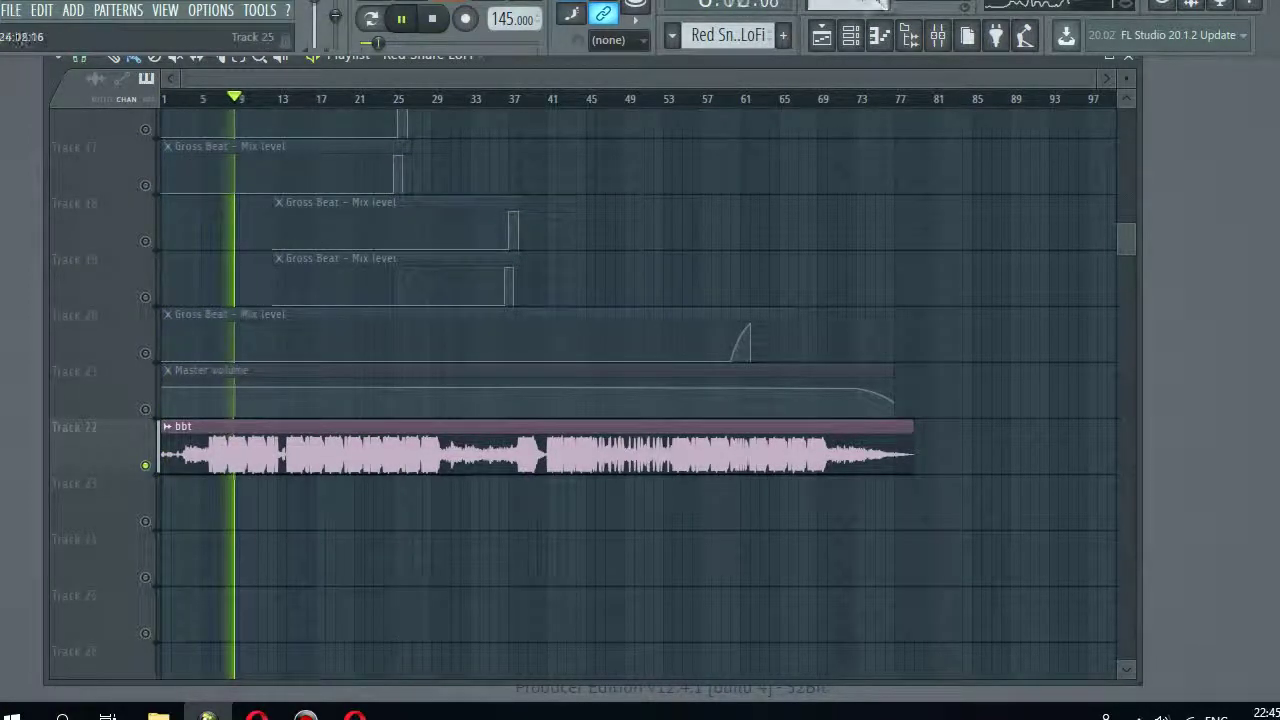
- Examine the Maximus effect on the Master track and its list of mastering presets without changing the preset
left_click(937, 35)
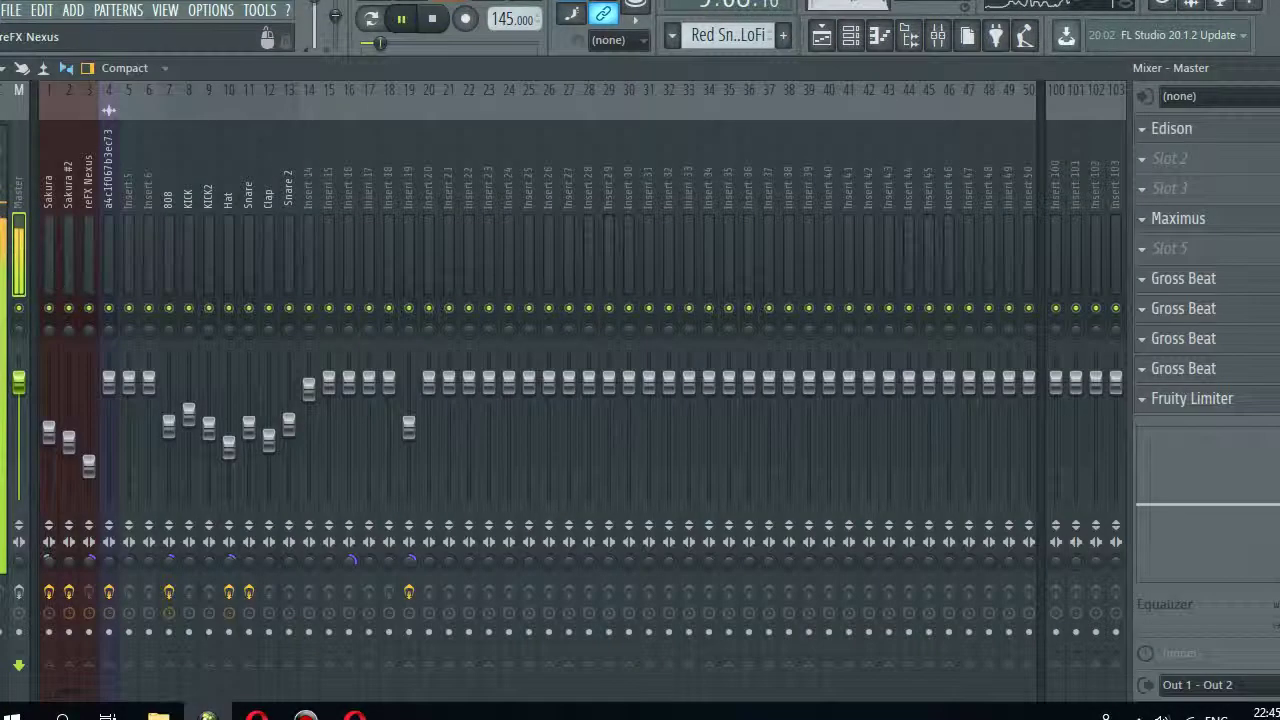
left_click(1230, 225)
right_click(686, 291)
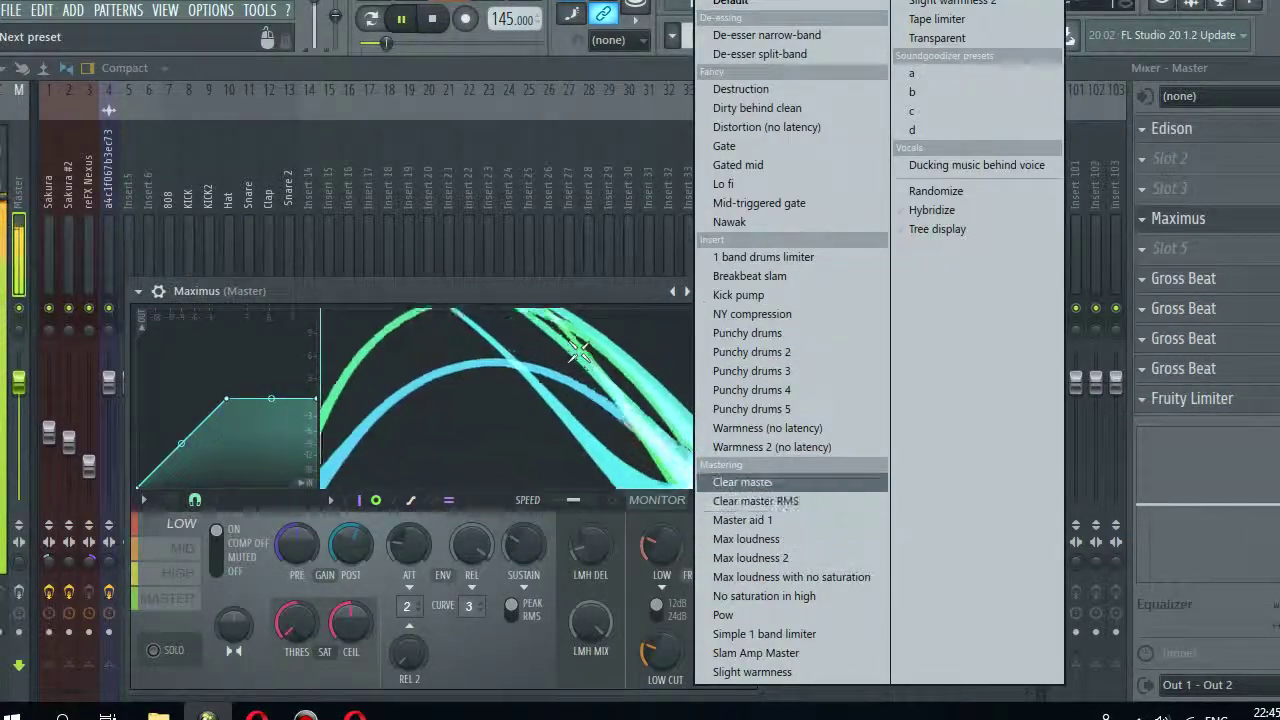
left_click(575, 290)
left_click(757, 292)
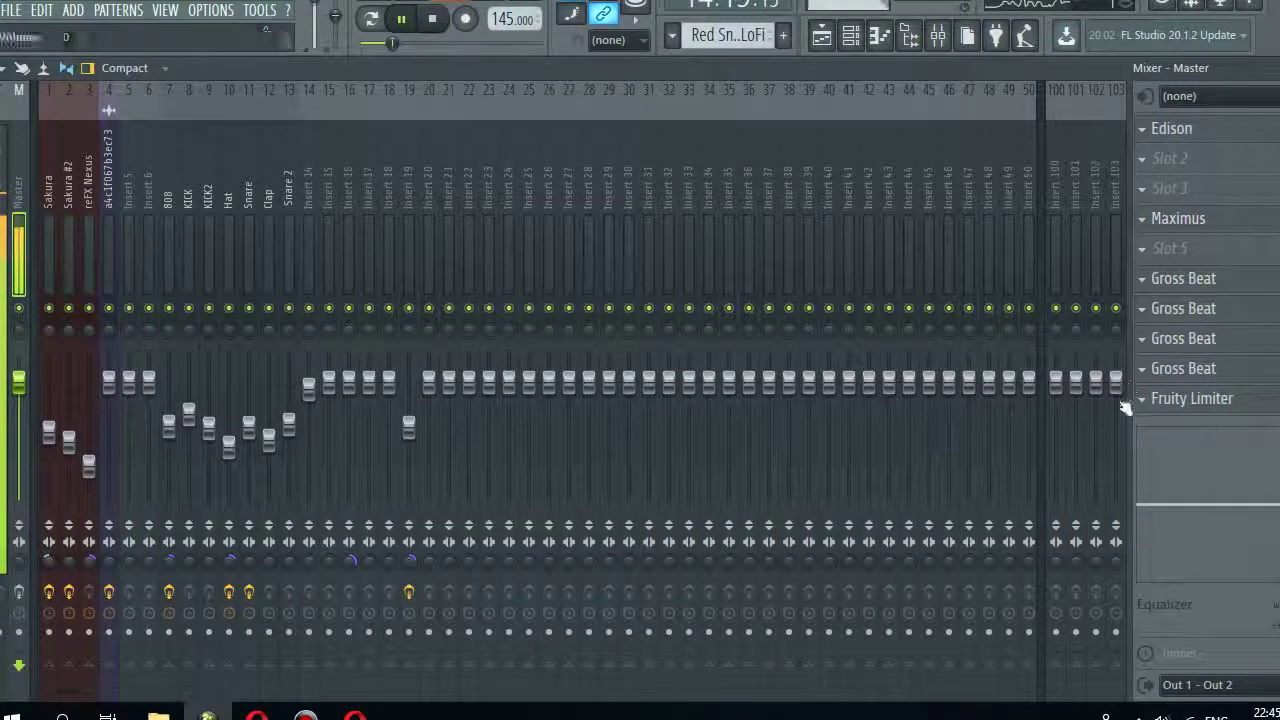
- Inspect the Fruity Limiter on the Master track and the Sakura track's effect chain with its send to Insert 100
left_click(1180, 400)
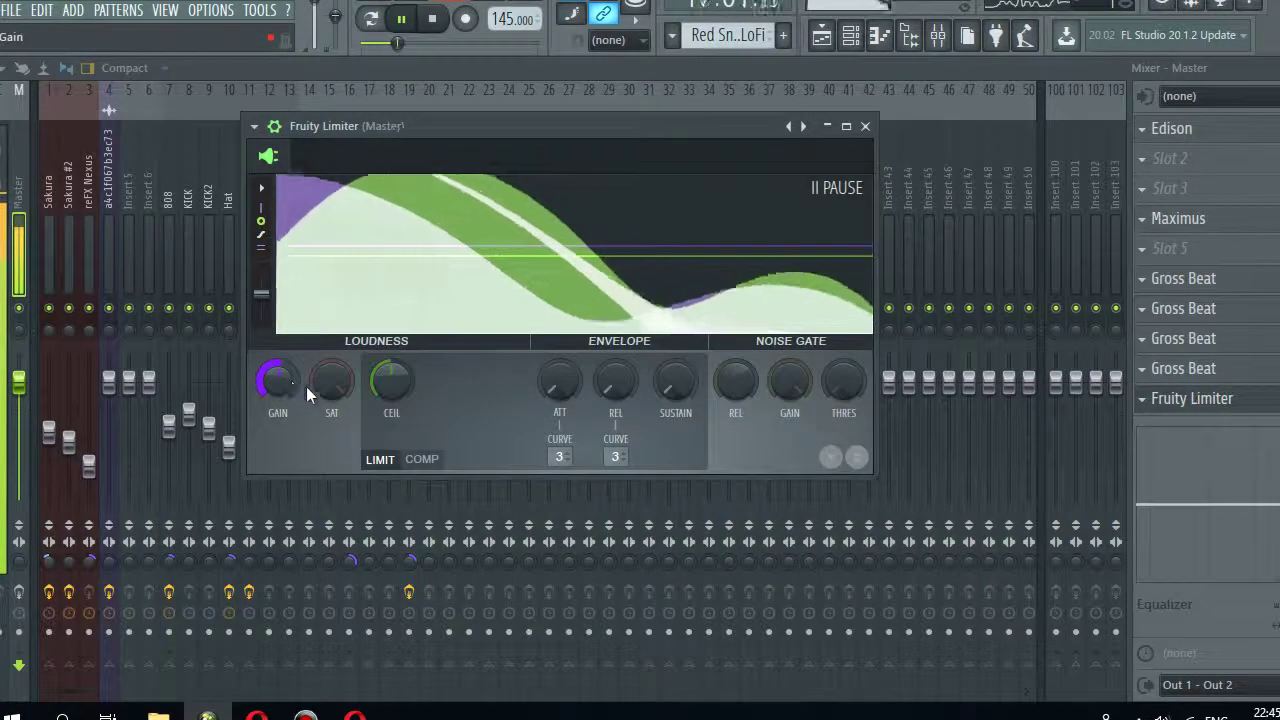
left_click(865, 126)
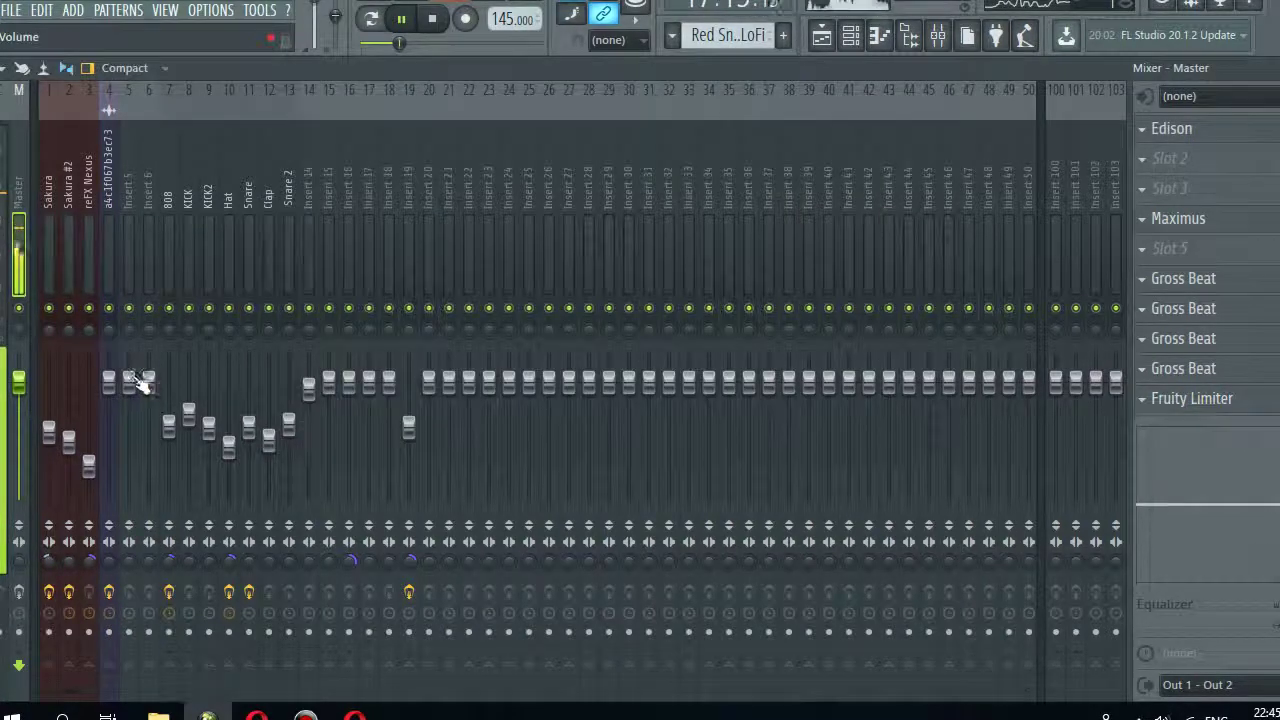
left_click(47, 243)
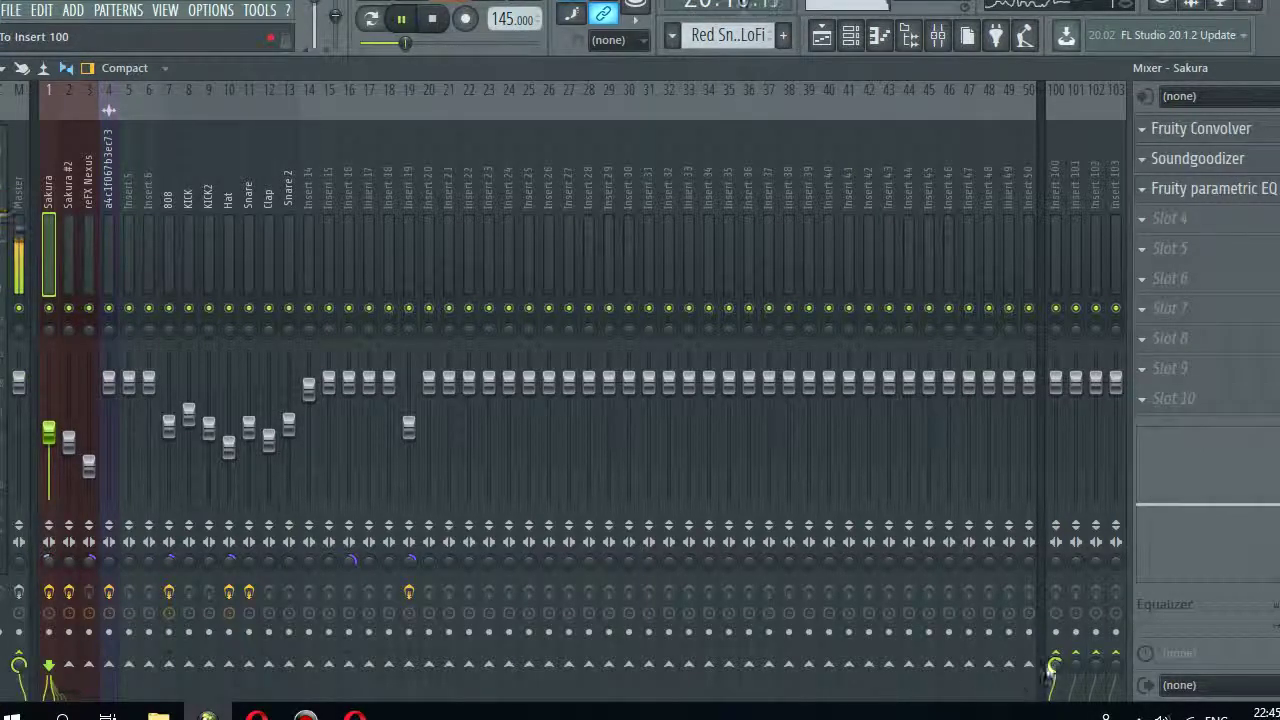
left_click(1058, 270)
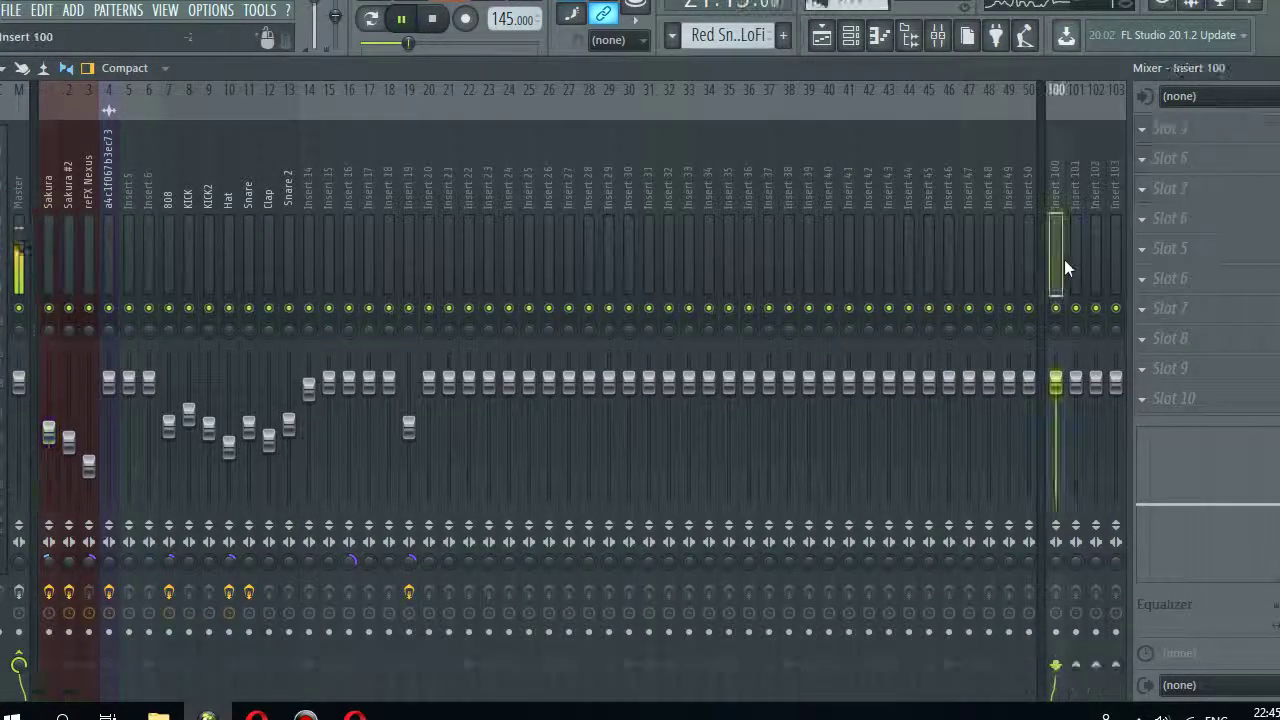
left_click(50, 264)
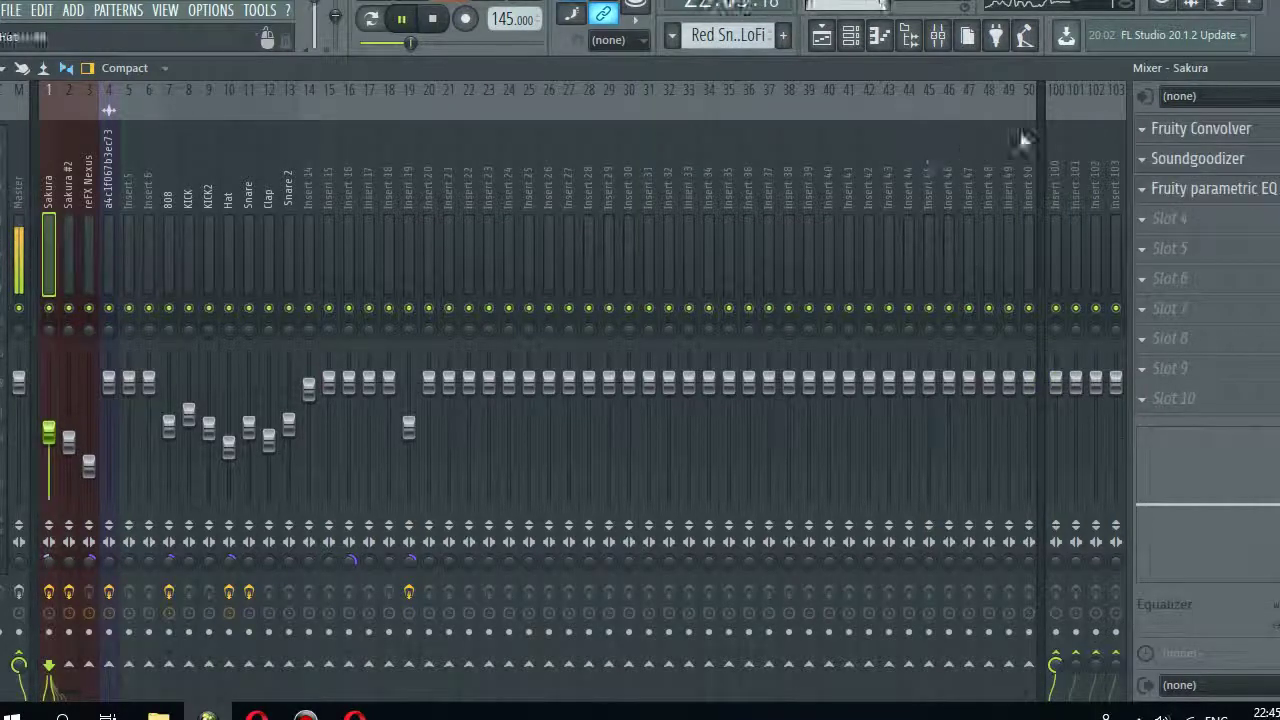
- Review the effect slots of the Sakura #2, reFX Nexus and 808 tracks, including the 808's Fruity Limiter settings
left_click(63, 238)
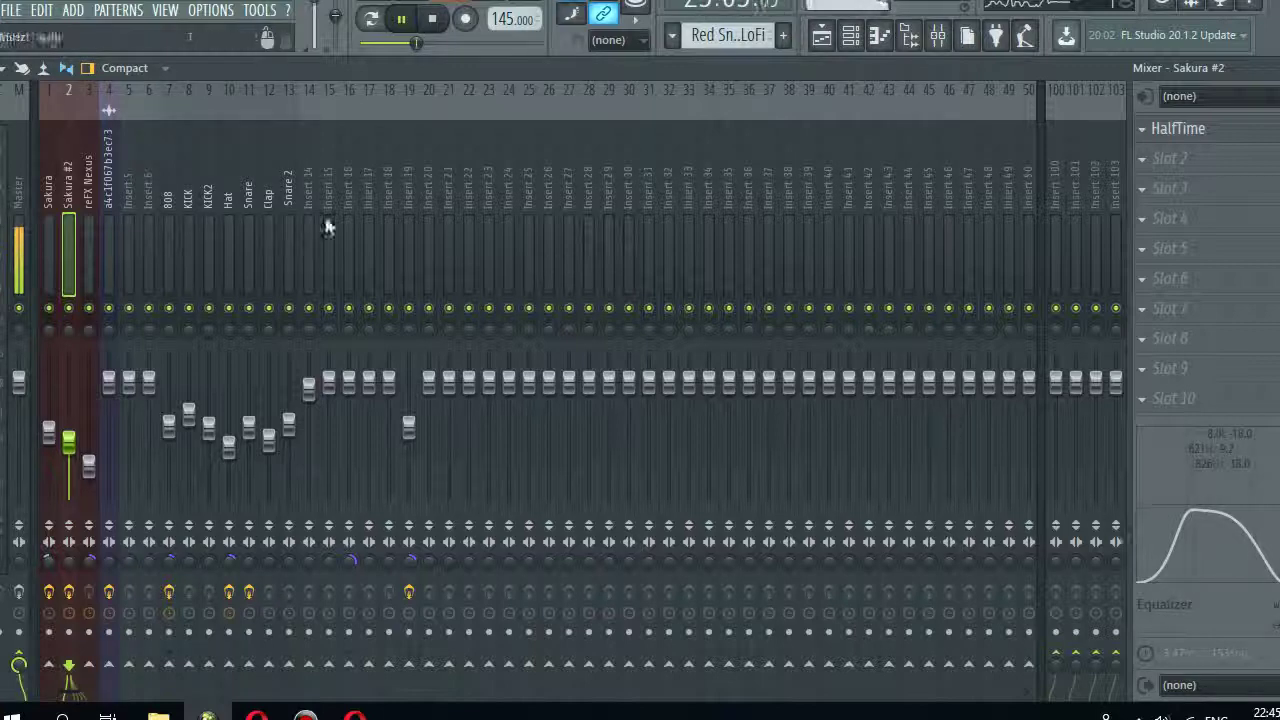
left_click(90, 259)
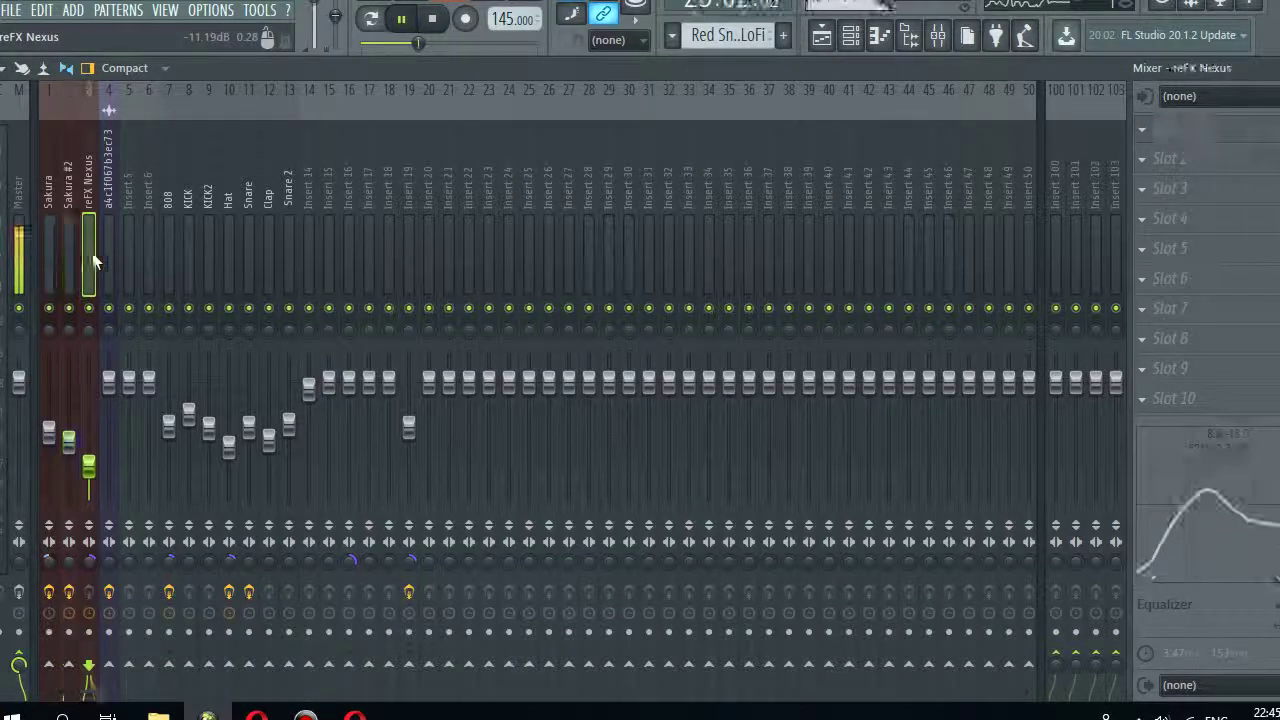
left_click(167, 246)
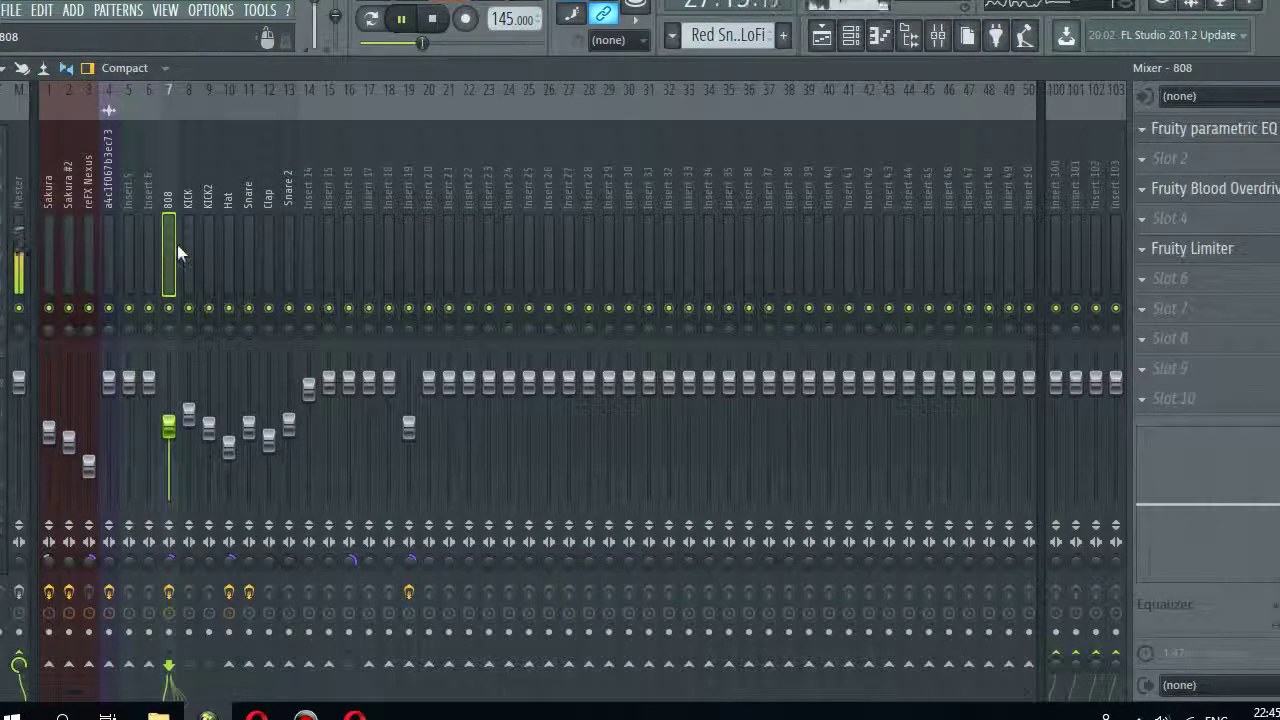
left_click(1200, 250)
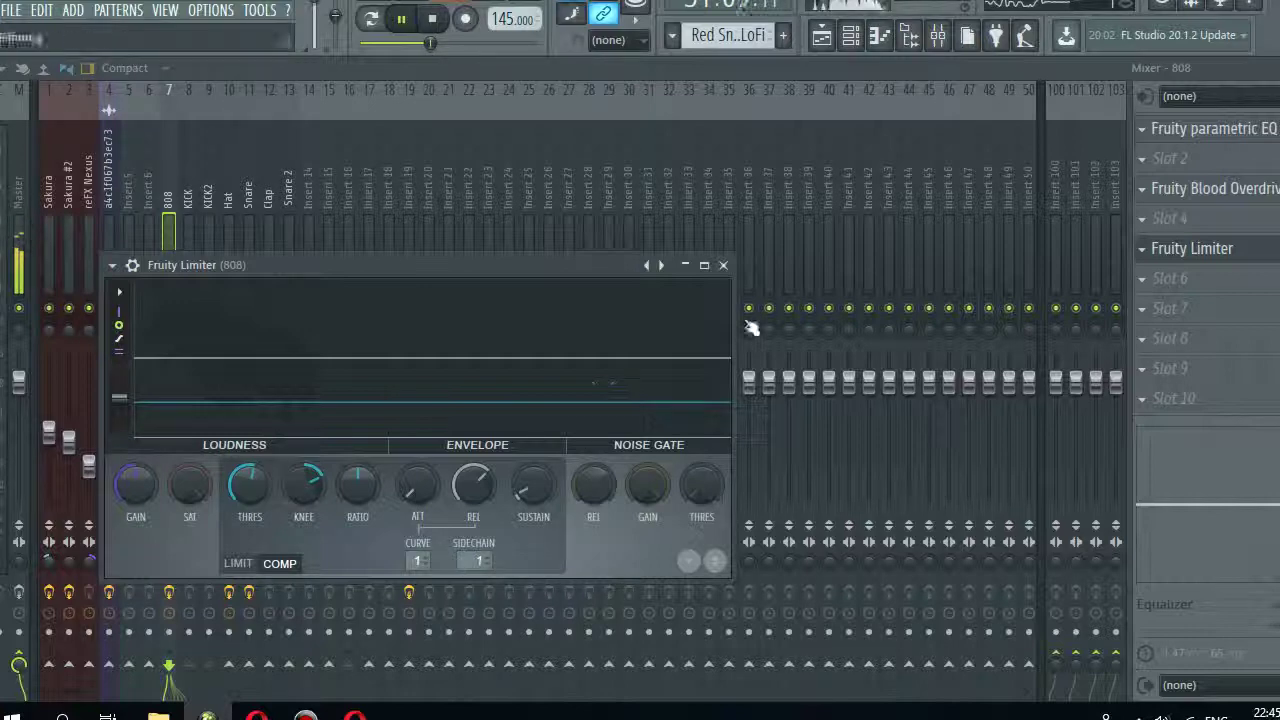
left_click(724, 266)
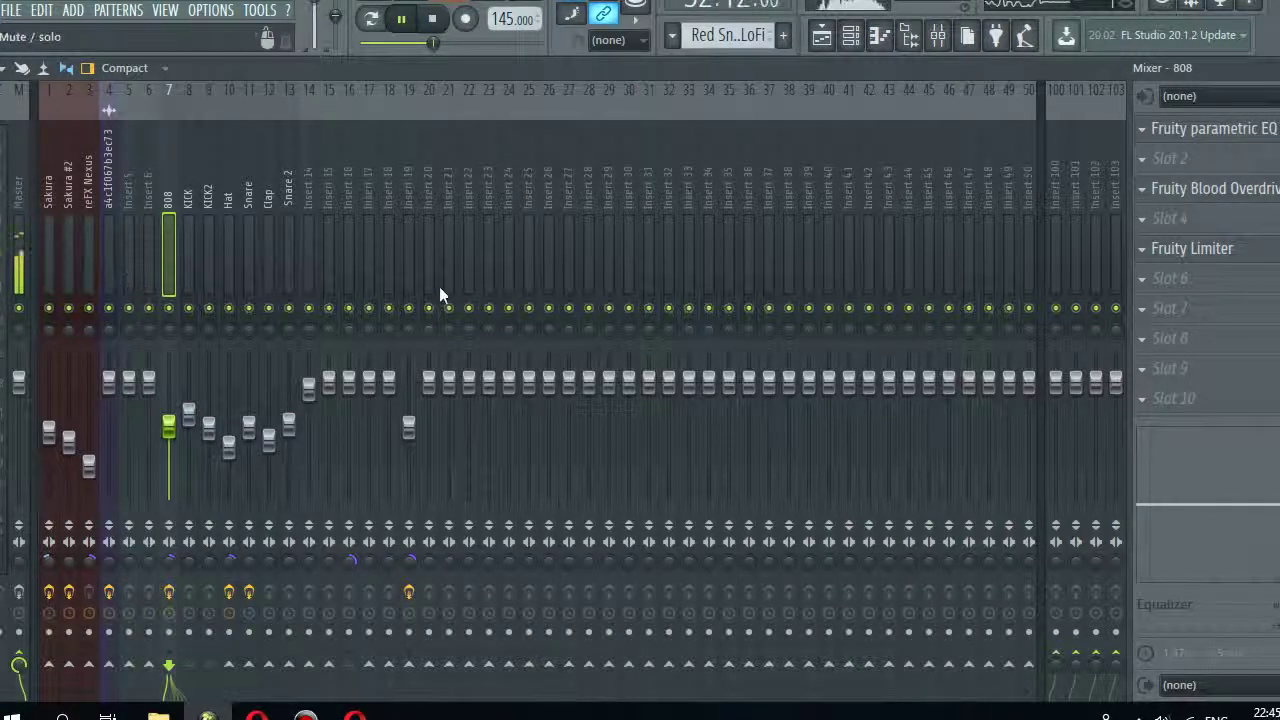
- Check the effects on Insert 19 and the routing options of Insert 16's send to the 808 without changing them
left_click(414, 264)
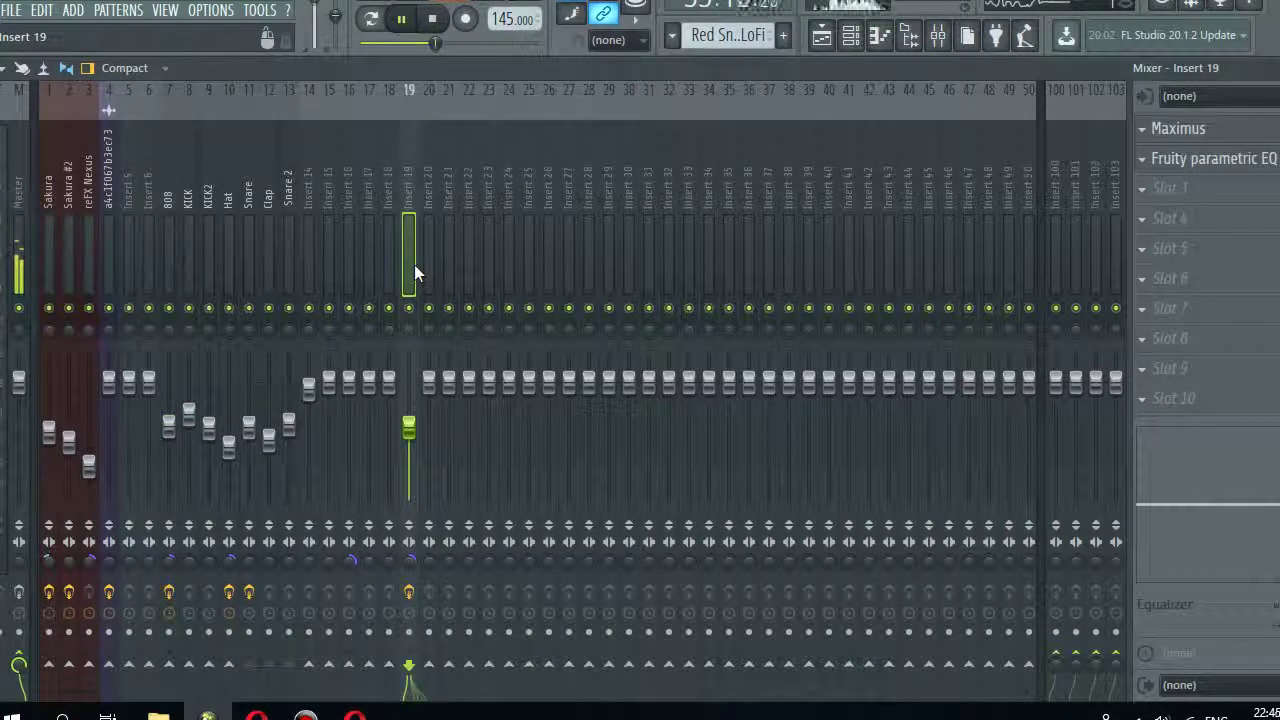
left_click(344, 282)
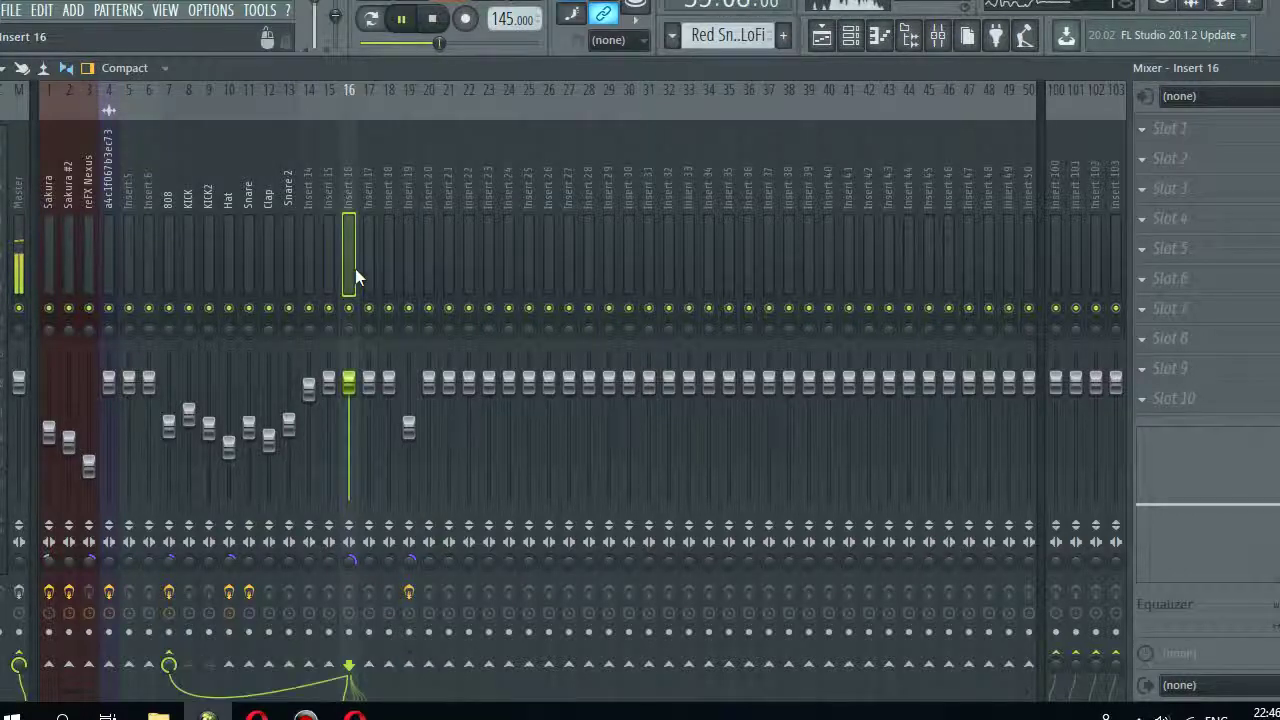
right_click(170, 662)
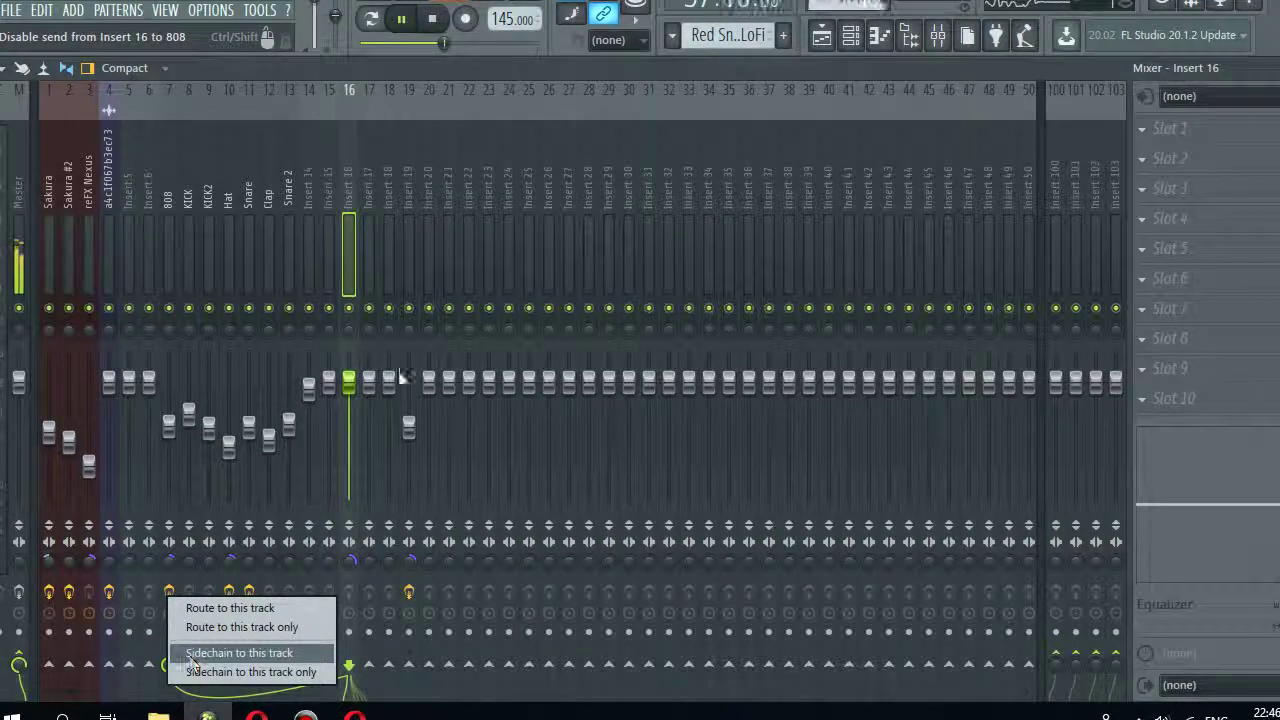
left_click(352, 267)
left_click(427, 267)
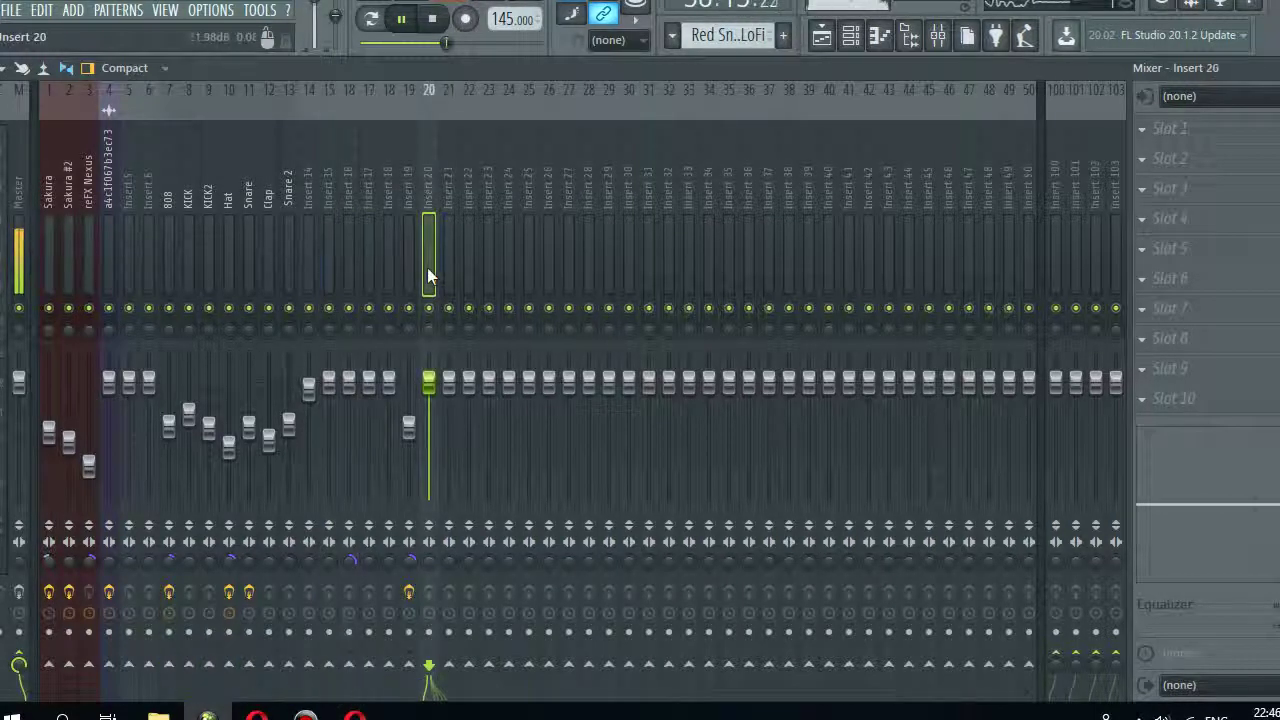
- Check the KICK and KICK2 tracks and the routing options of KICK2's send to Insert 16, leaving Insert 16 selected
left_click(195, 258)
left_click(203, 250)
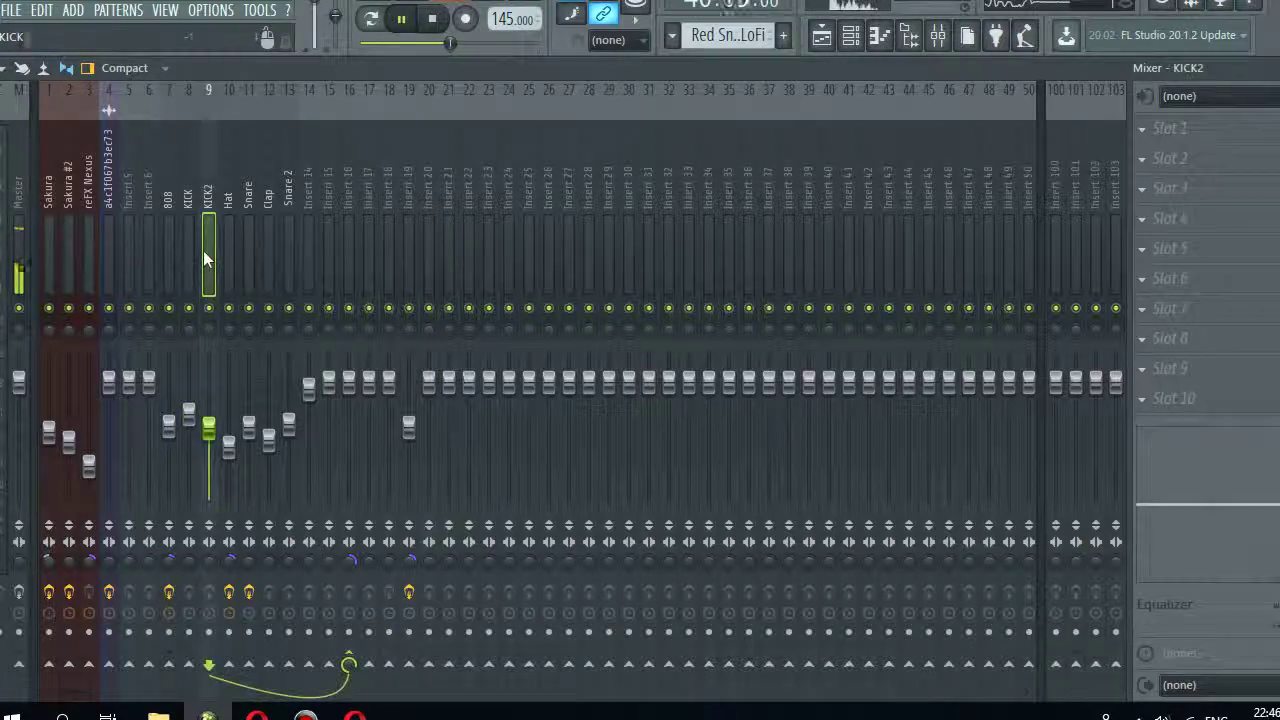
right_click(350, 660)
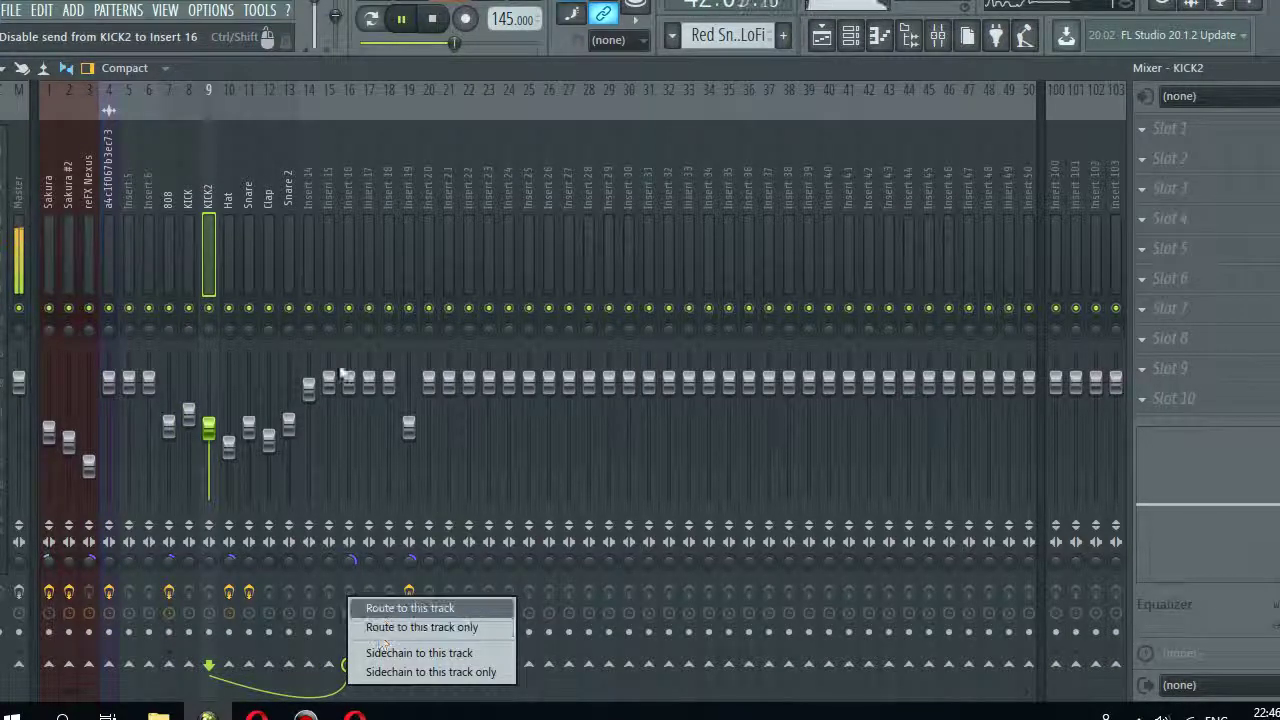
left_click(421, 266)
left_click(353, 561)
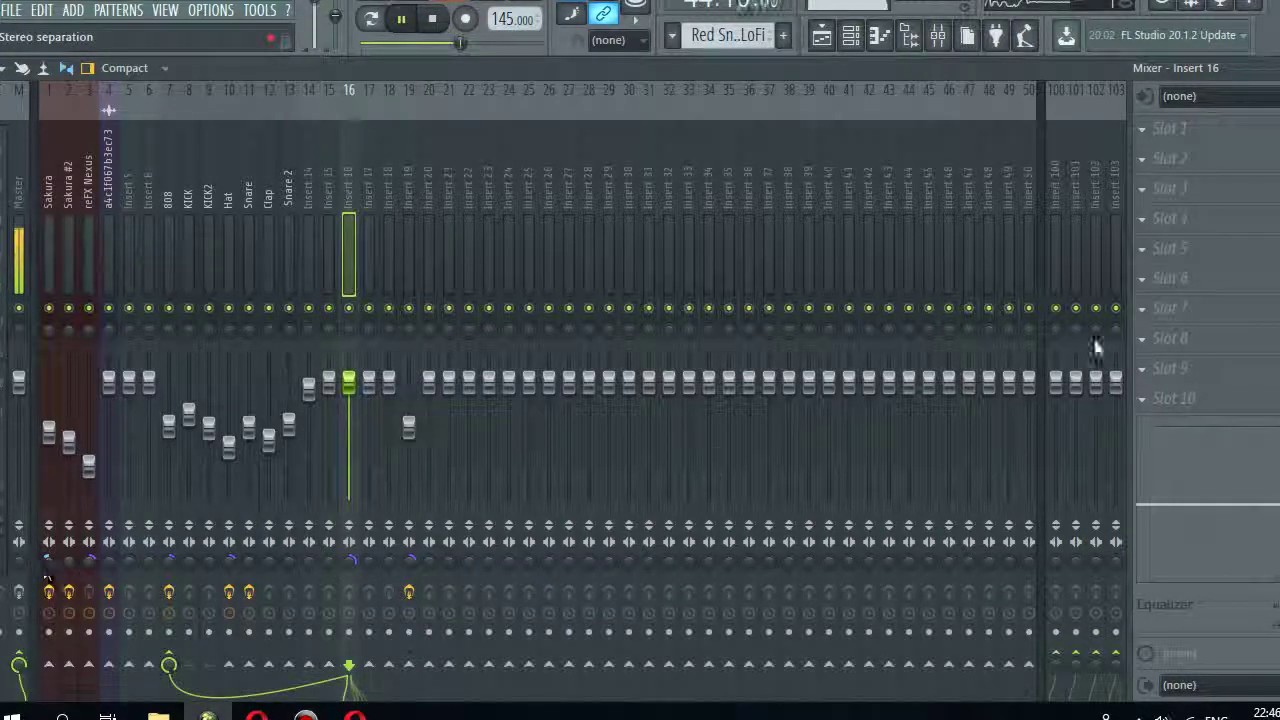
- Move the playlist playback to around bar 59 and examine the Gross Beat effects on the Master mixer track
key("F9")
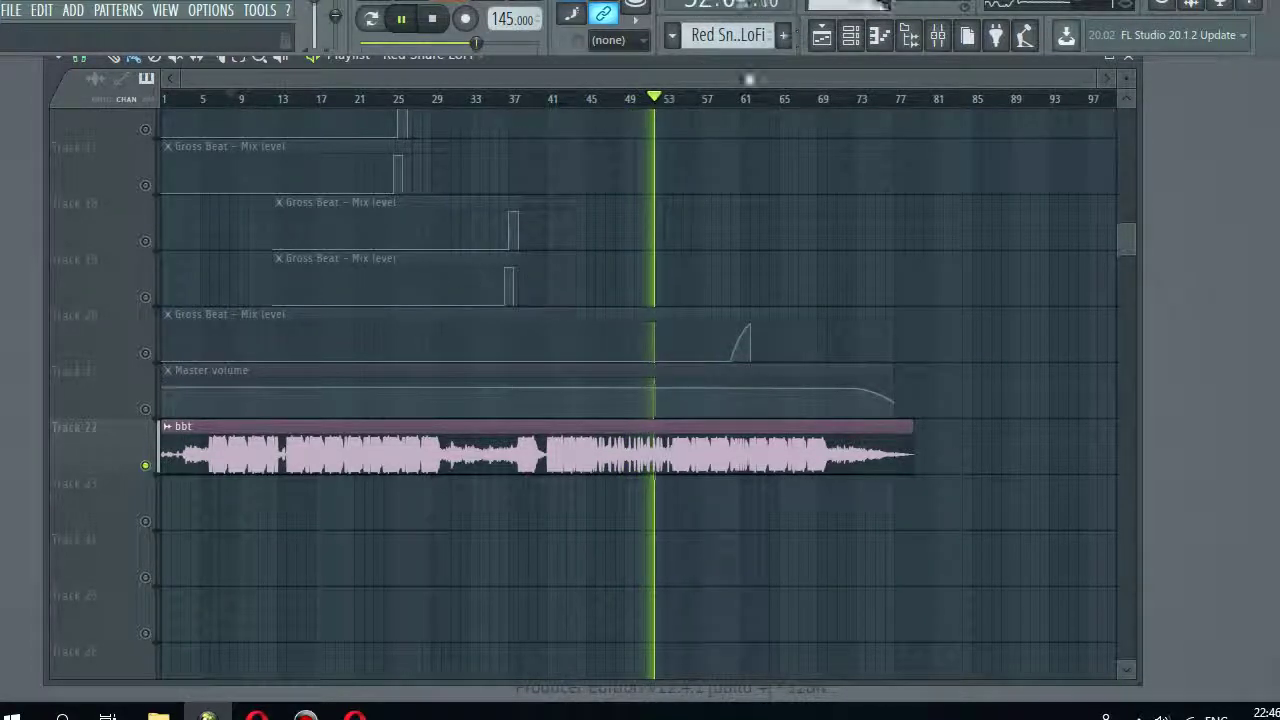
left_click(724, 98)
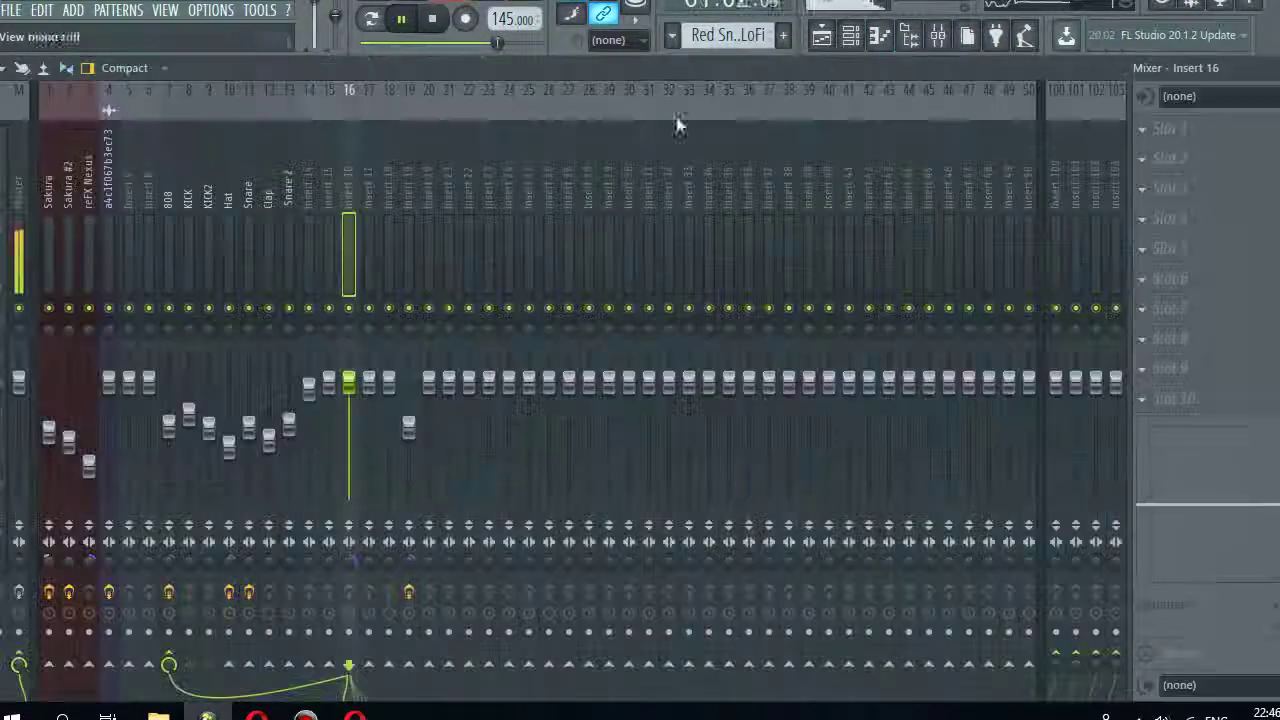
left_click(938, 36)
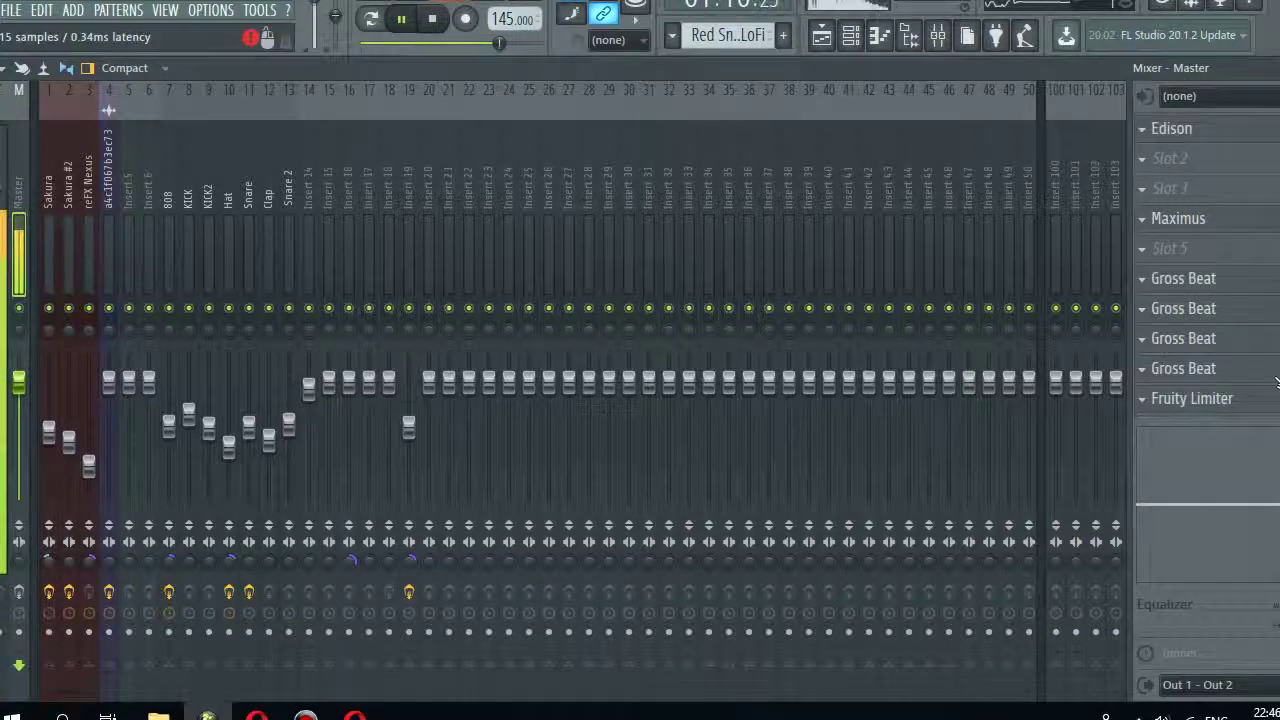
left_click(1224, 366)
left_click(1216, 352)
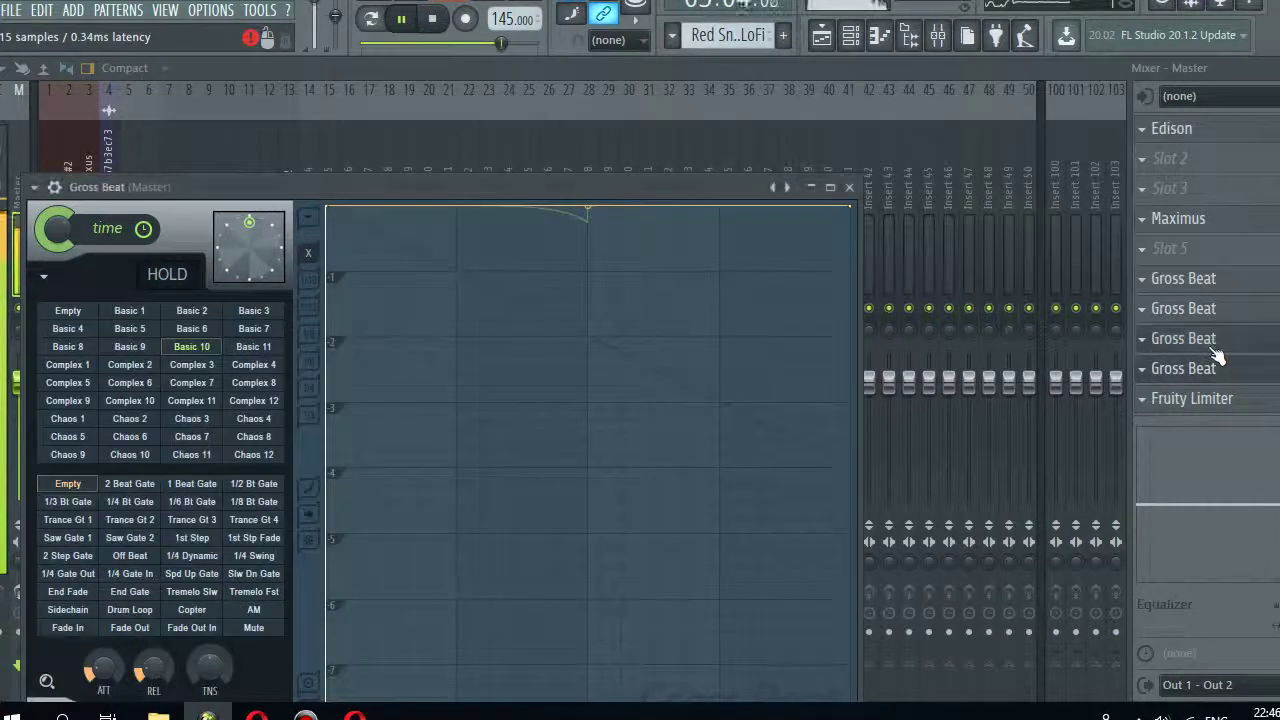
left_click(1196, 310)
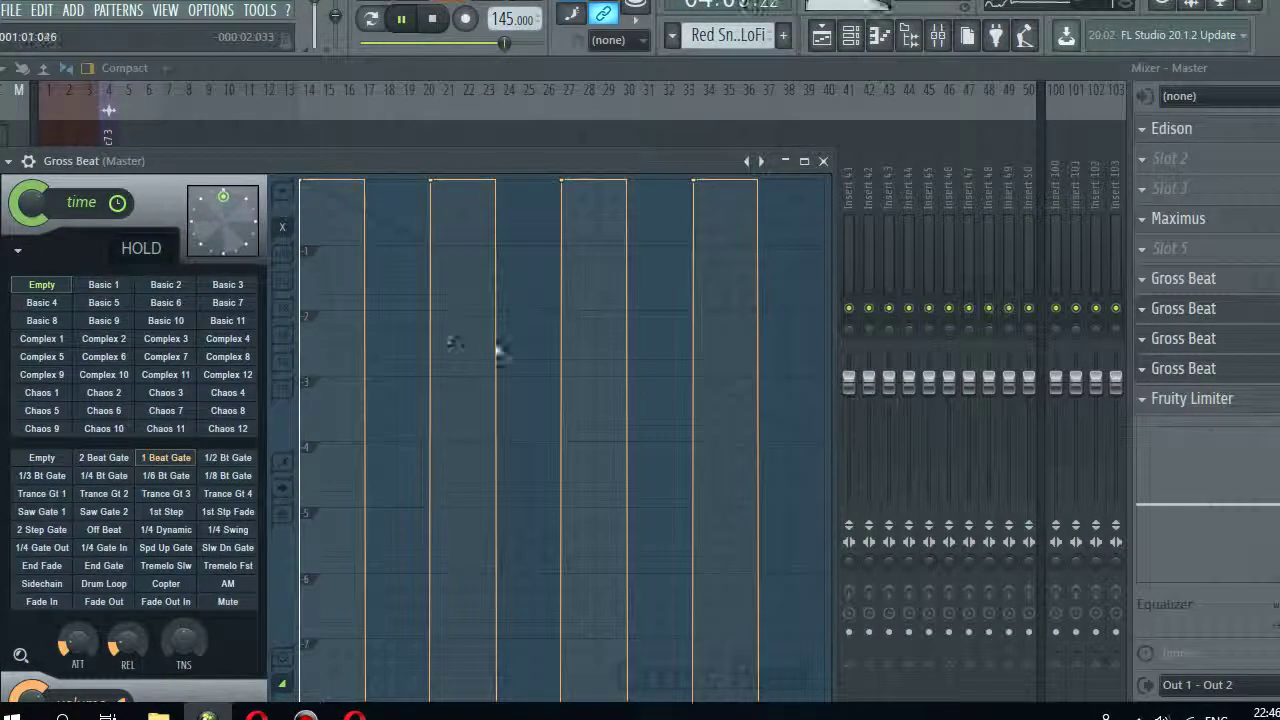
- Close the Gross Beat windows, return to the playlist and stop playback near the end of the bbt audio
left_click(822, 162)
key("F9")
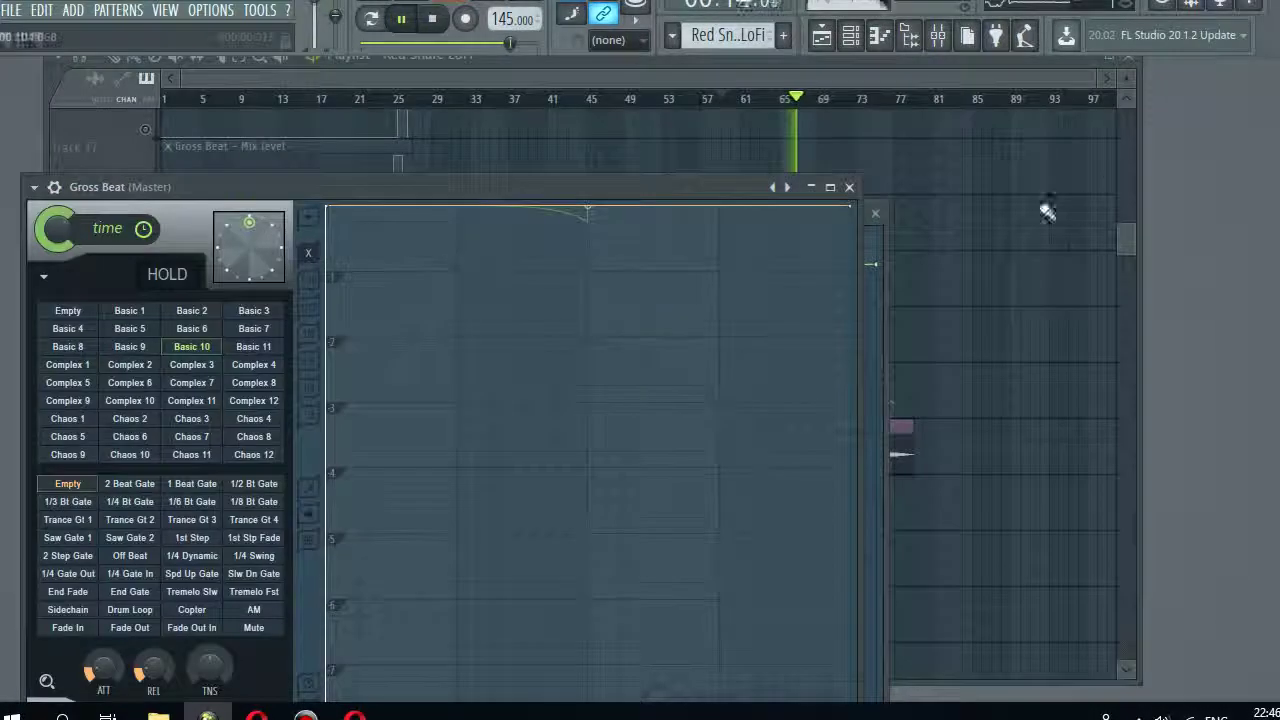
left_click(849, 187)
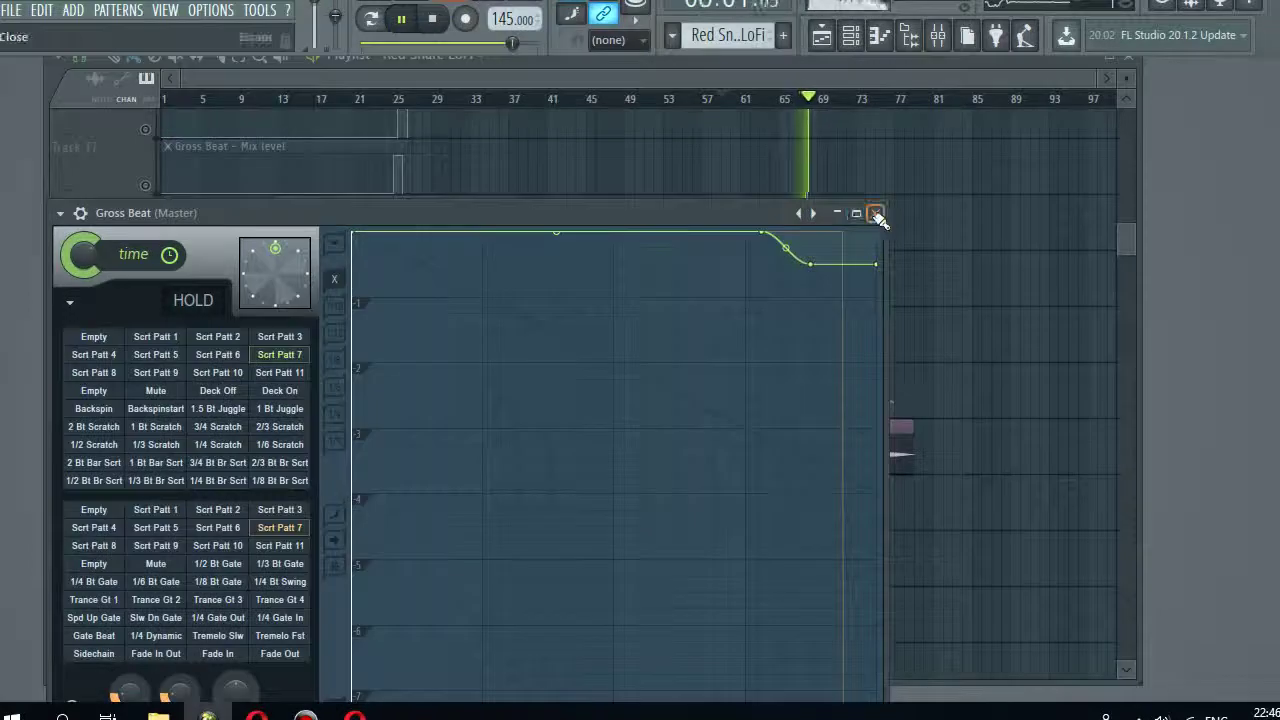
left_click(875, 213)
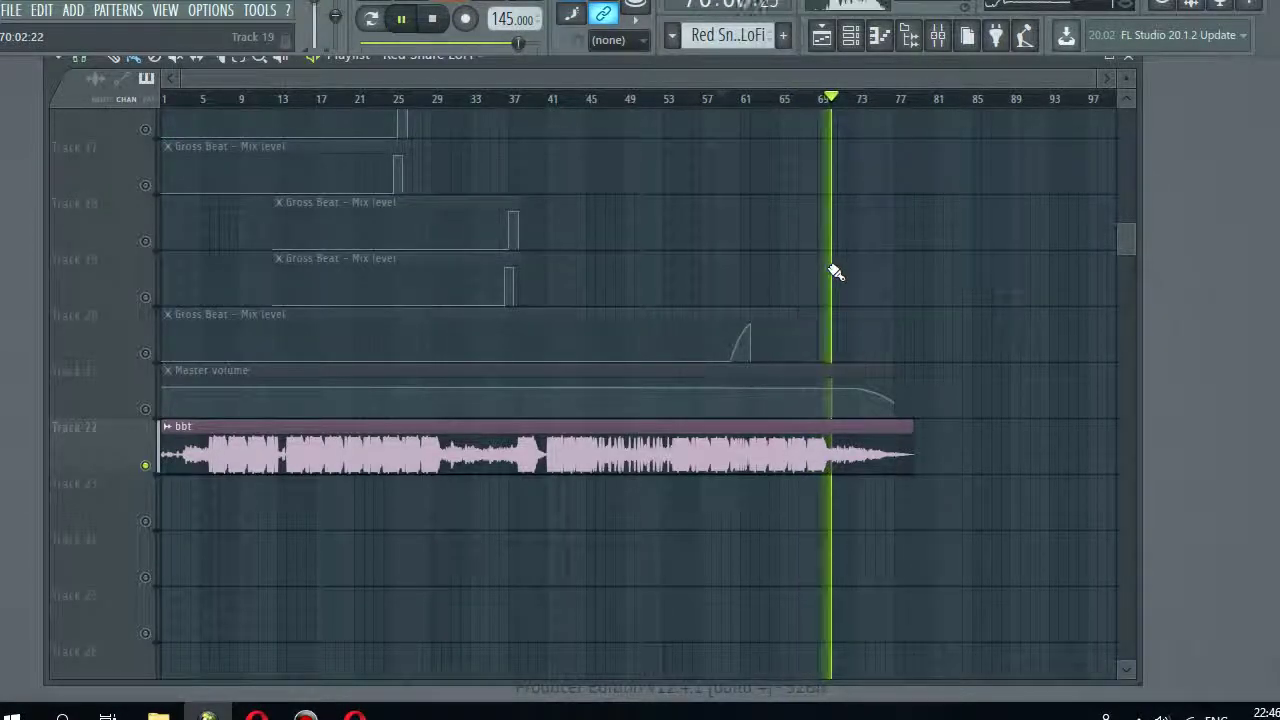
left_click(414, 22)
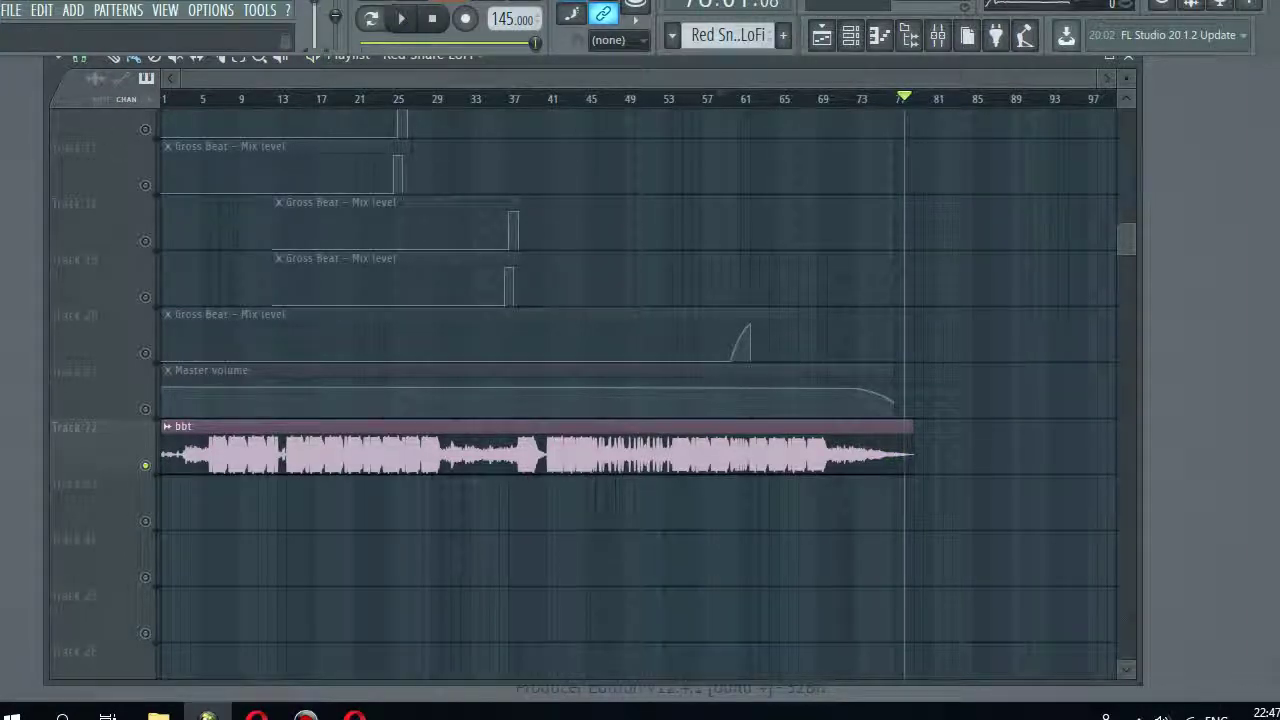